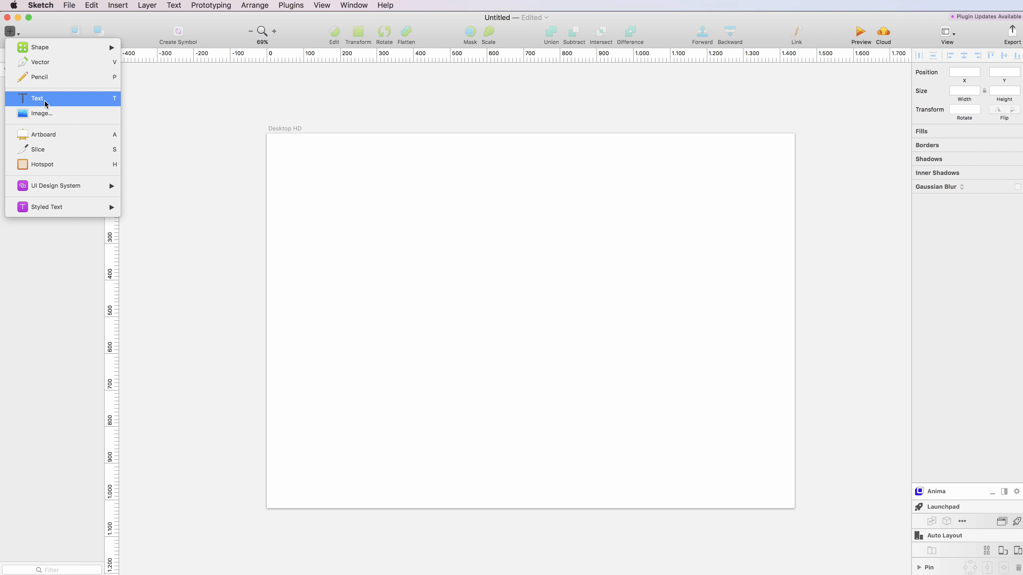
- Add a text layer reading LOGO near the artboard's upper-left corner, about 397 by 82 px, and left-align it
left_click(46, 104)
left_click_drag(275, 142, 418, 172)
type("LOGO")
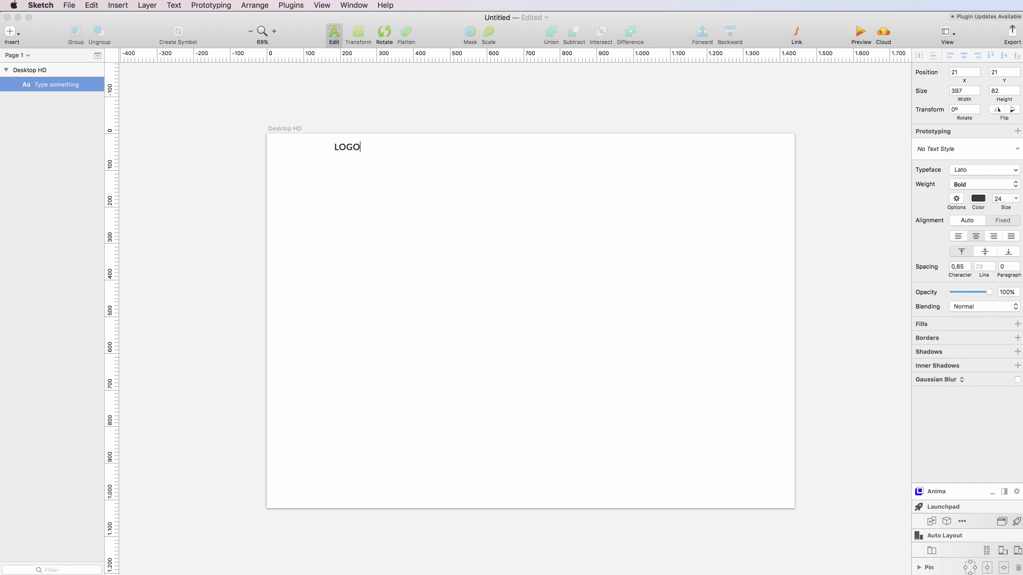
key("Escape")
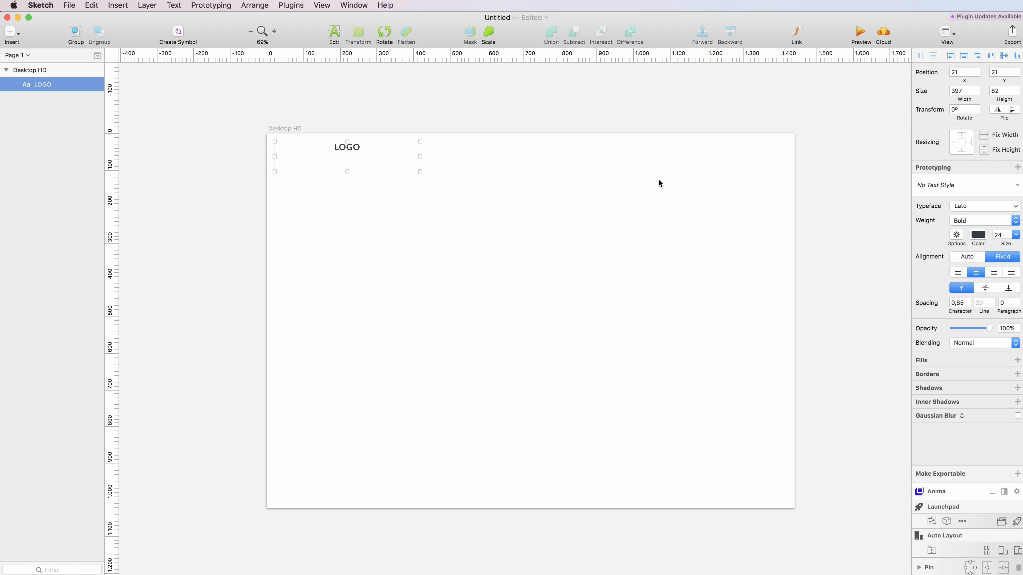
left_click(959, 273)
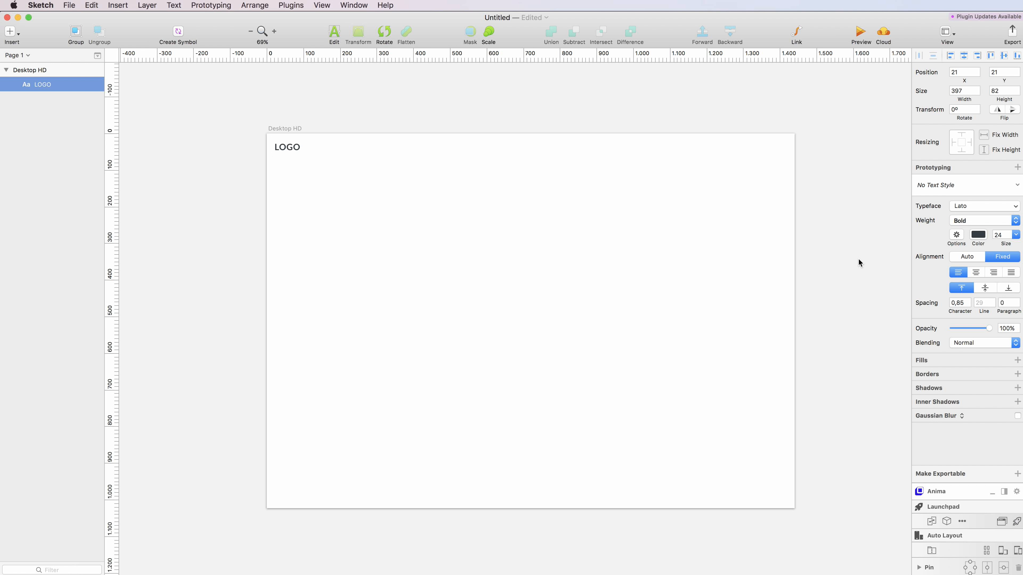
- Shrink the LOGO text box to about 207 by 48 px and place it at about X 30, Y 29
left_click(288, 151)
left_click_drag(421, 172, 298, 152)
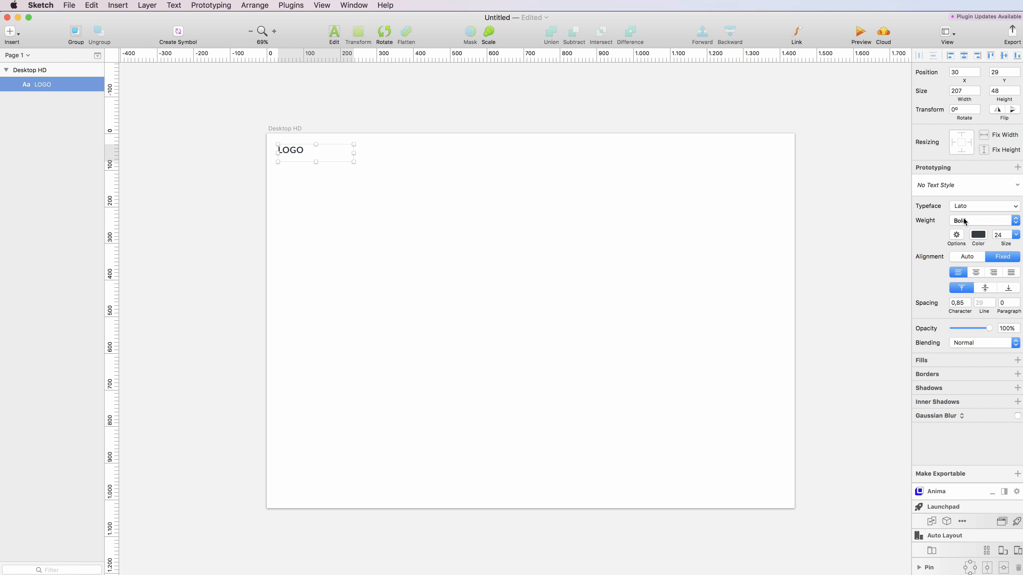
left_click(419, 214)
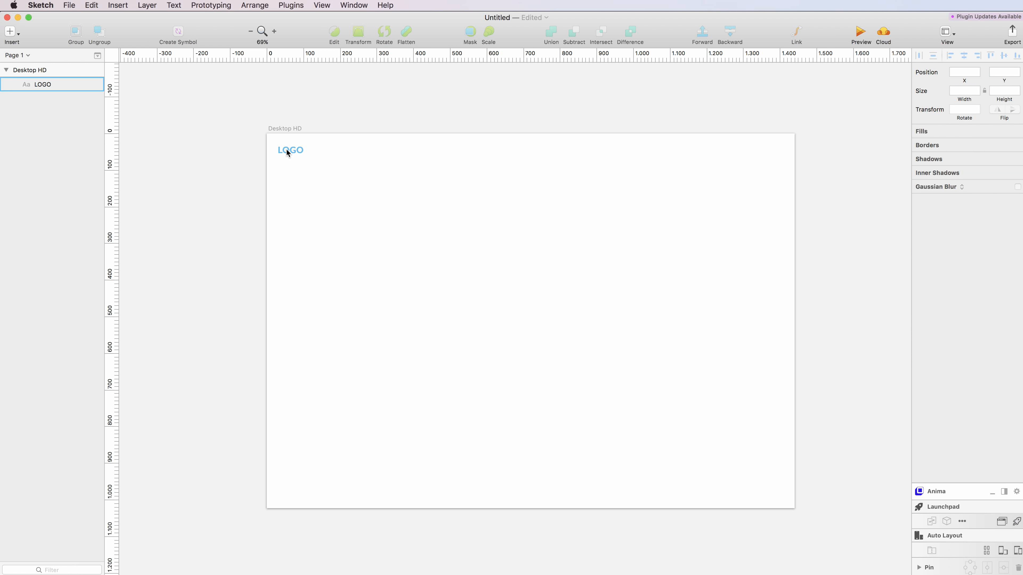
- Duplicate the LOGO text to the right along the header, at about X 794, Y 29
left_click(292, 154)
left_click_drag(293, 154, 591, 164)
key("alt")
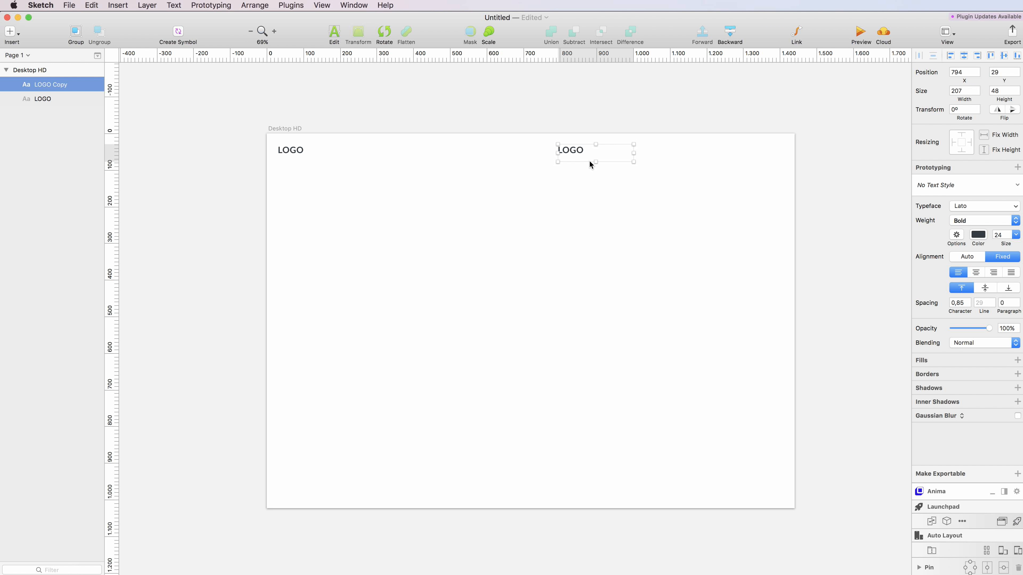
- Set the font size of the copied LOGO text to 15
double_click(590, 161)
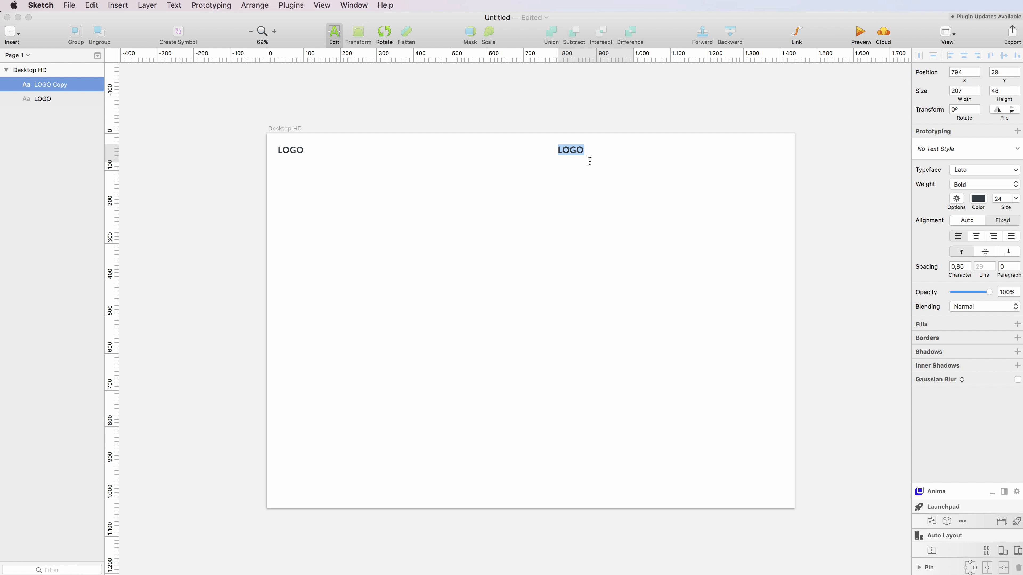
left_click(997, 198)
key("Down")
key("Down")
key("Down")
key("Down")
key("Down")
key("Down")
key("Down")
key("Down")
key("Down")
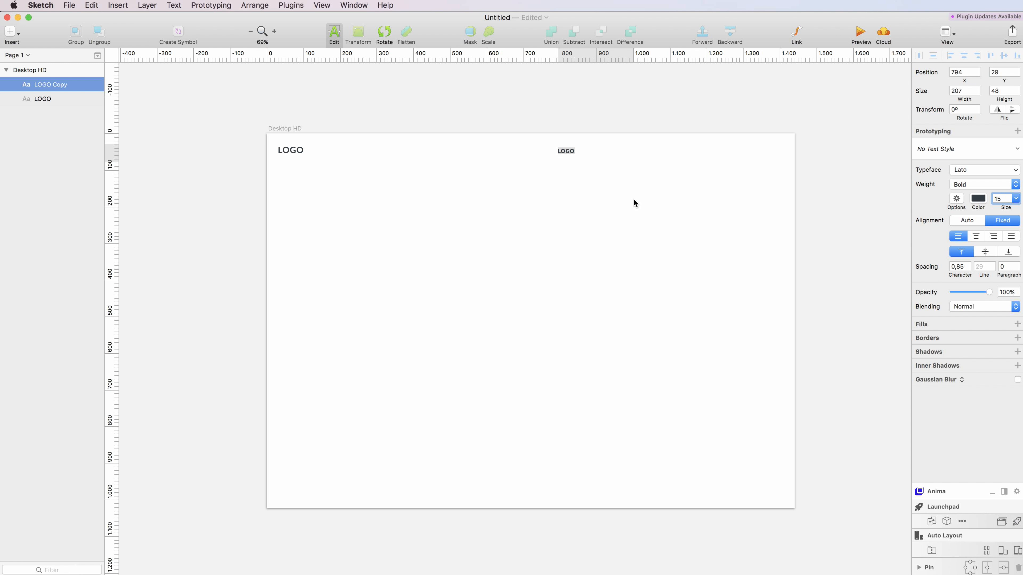
- Replace the copied text with About Us
double_click(566, 151)
type("About Us")
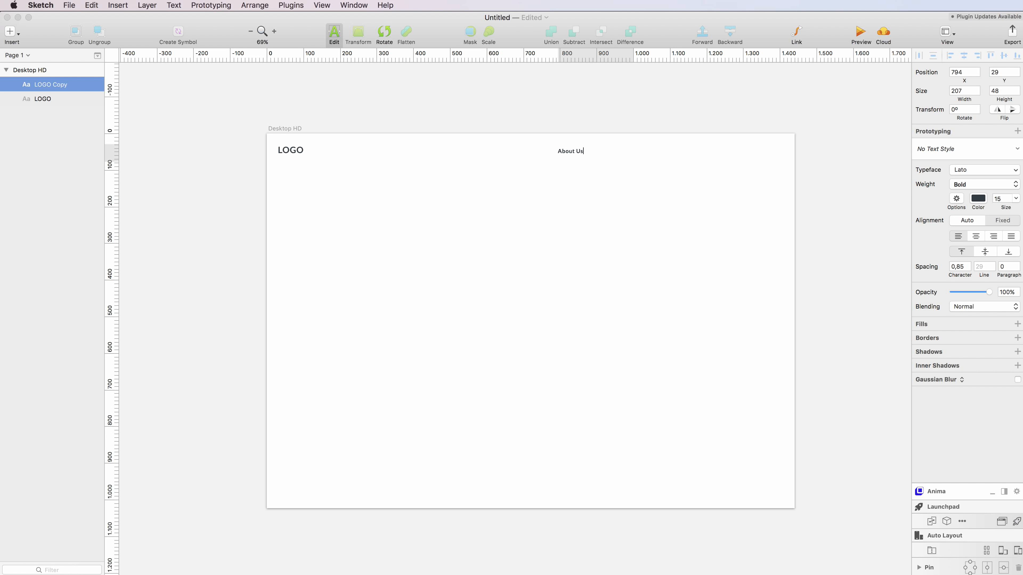
key("Escape")
- Duplicate About Us to its right with a gap of about 45 px and change the copy's text to Products
left_click_drag(633, 165, 654, 167)
scroll(594, 158, "up", 5)
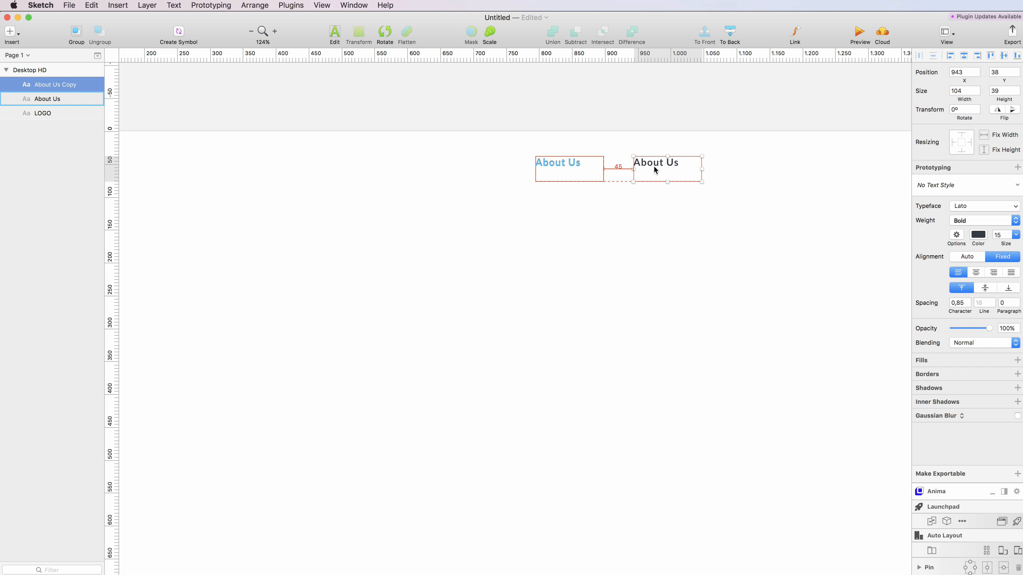
double_click(660, 162)
type("Products")
left_click(647, 211)
key("super+minus")
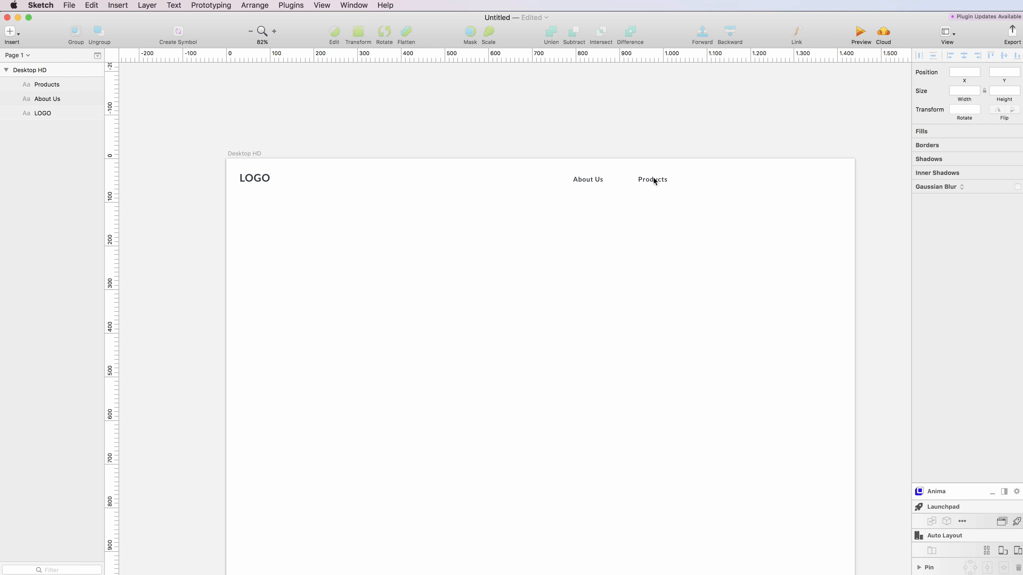
- Duplicate Products to its right at about X 1072 and change the copy's text to Services
left_click(655, 182)
left_click_drag(655, 179, 707, 181)
double_click(707, 181)
type("Services")
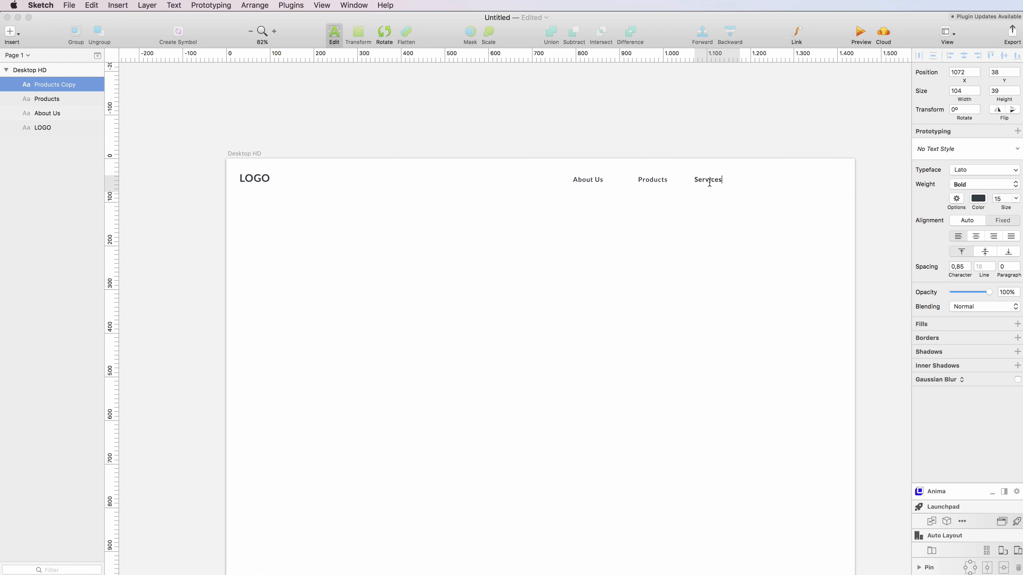
key("Escape")
- Duplicate Services to its right at about X 1201 and change the copy's text to Contact Us
left_click_drag(715, 185, 767, 183)
left_click(741, 222)
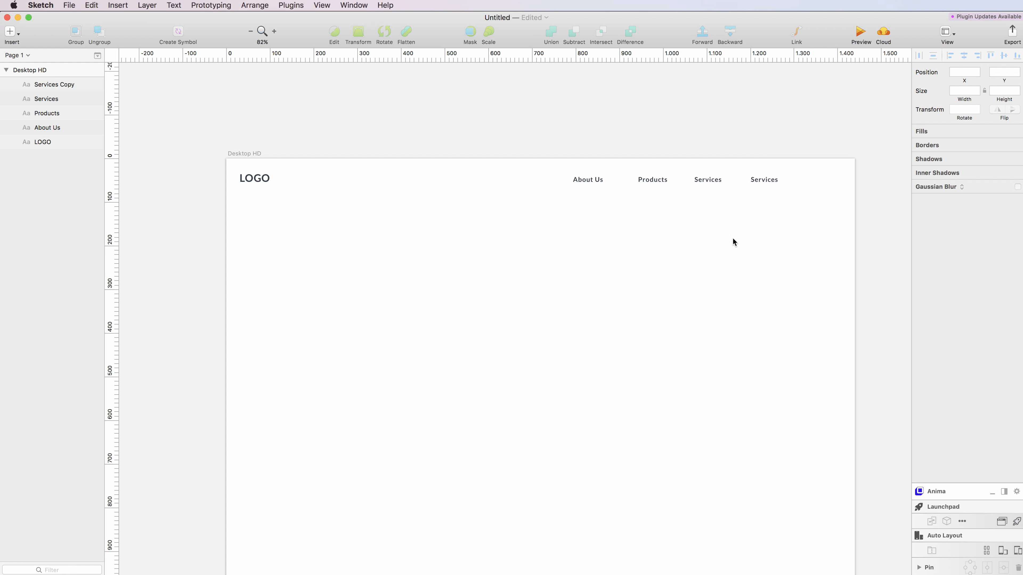
left_click(760, 179)
double_click(760, 179)
type("Contact U")
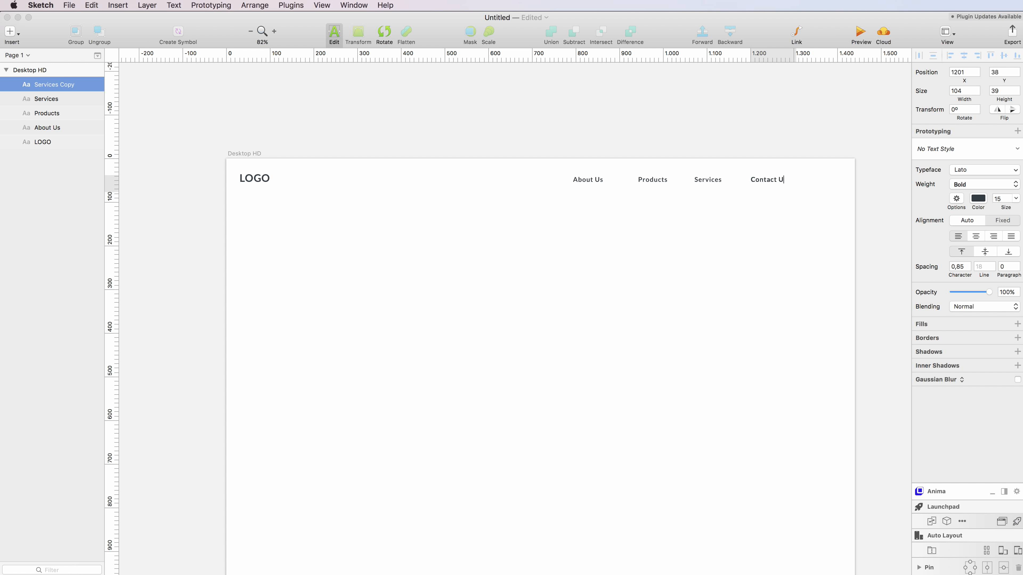
type("s")
key("Escape")
- Reduce the four menu text boxes to a height of 25 px and centre-align their text
left_click_drag(761, 212, 572, 158)
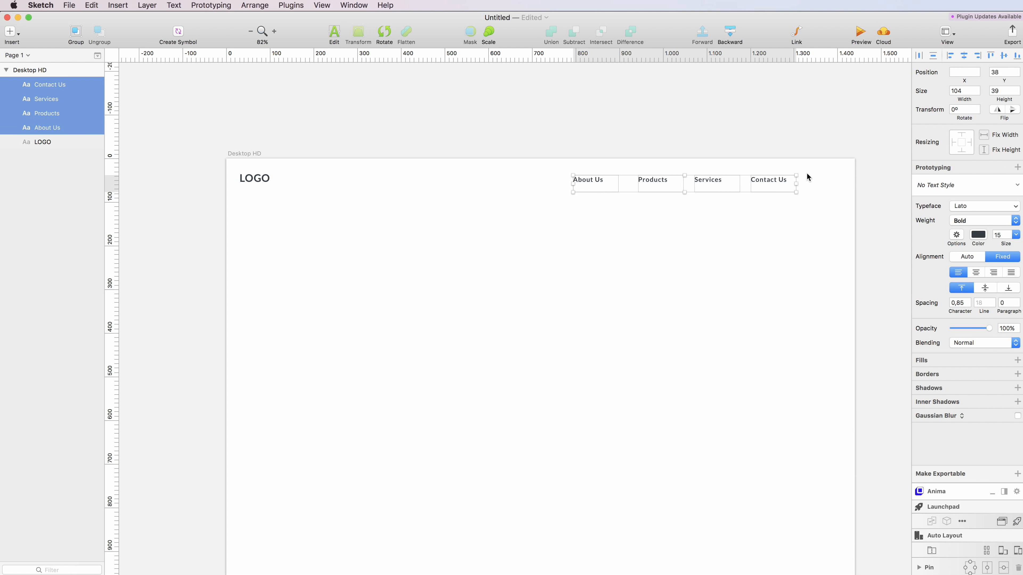
scroll(690, 195, "up", 5)
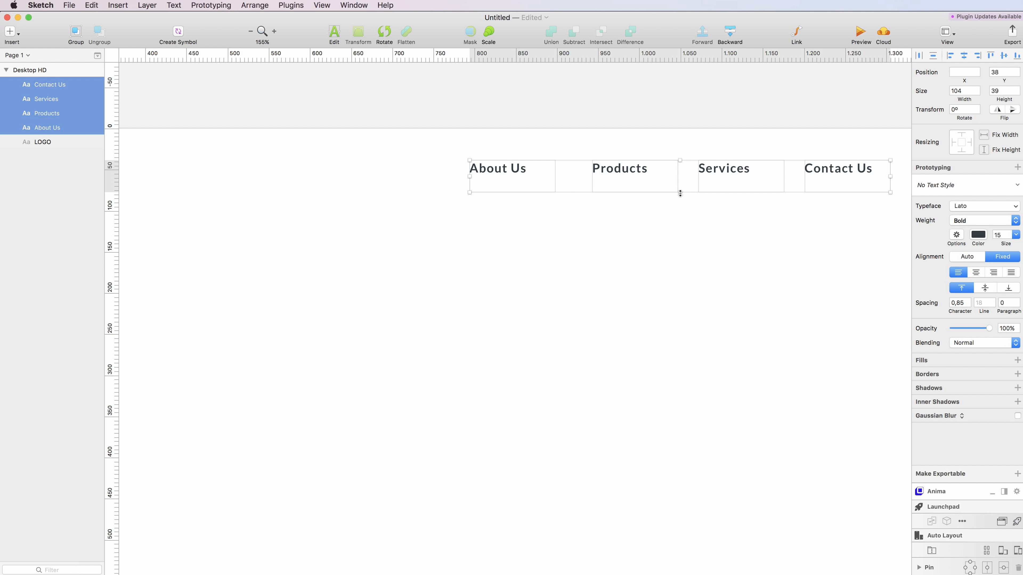
left_click_drag(681, 190, 681, 181)
scroll(681, 197, "down", 3)
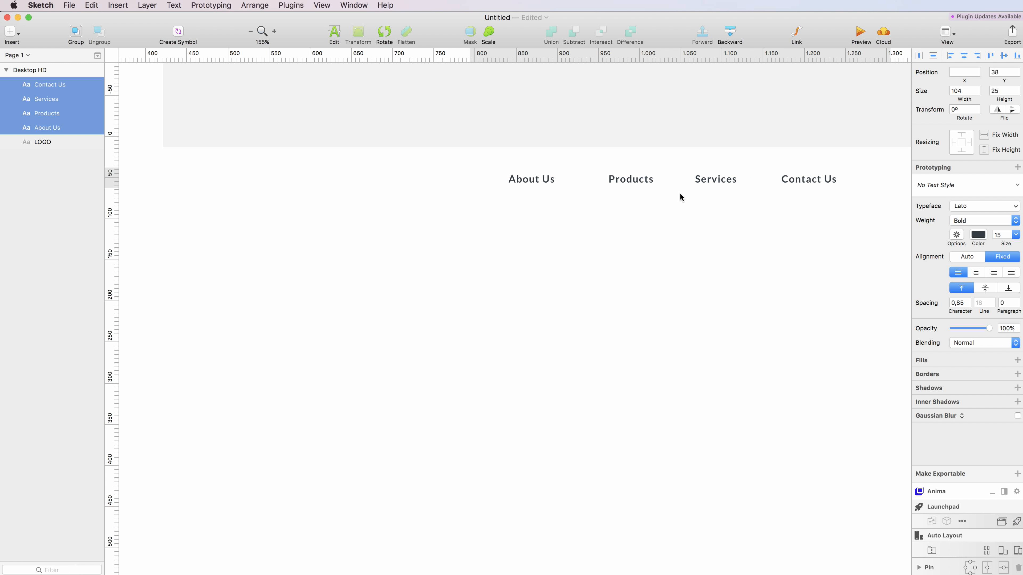
left_click(976, 273)
left_click(767, 272)
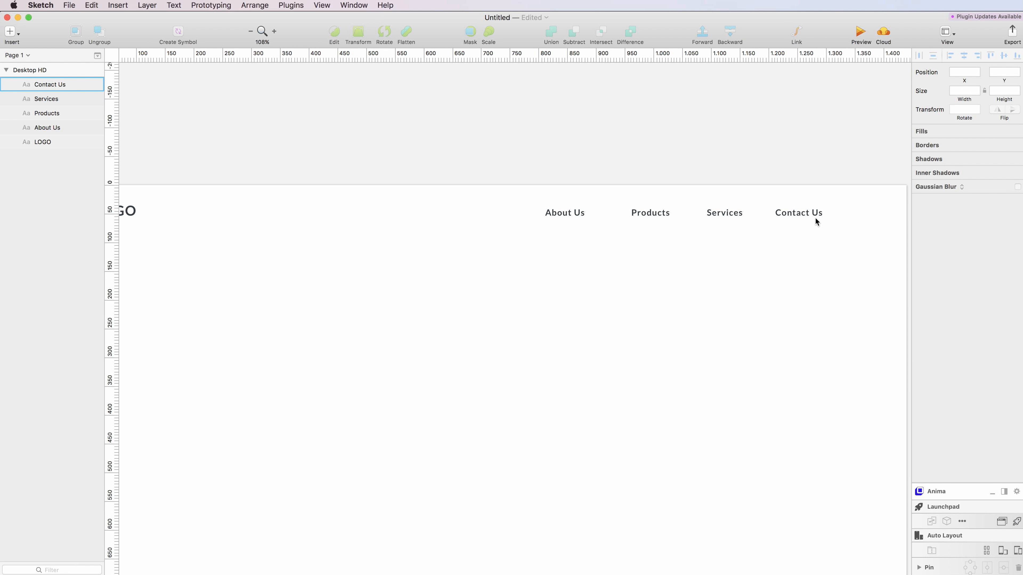
- Move Contact Us farther right and distribute the four menu items evenly in the horizontal direction
left_click_drag(813, 212, 847, 213)
left_click_drag(864, 249, 546, 206)
scroll(545, 206, "down", 3)
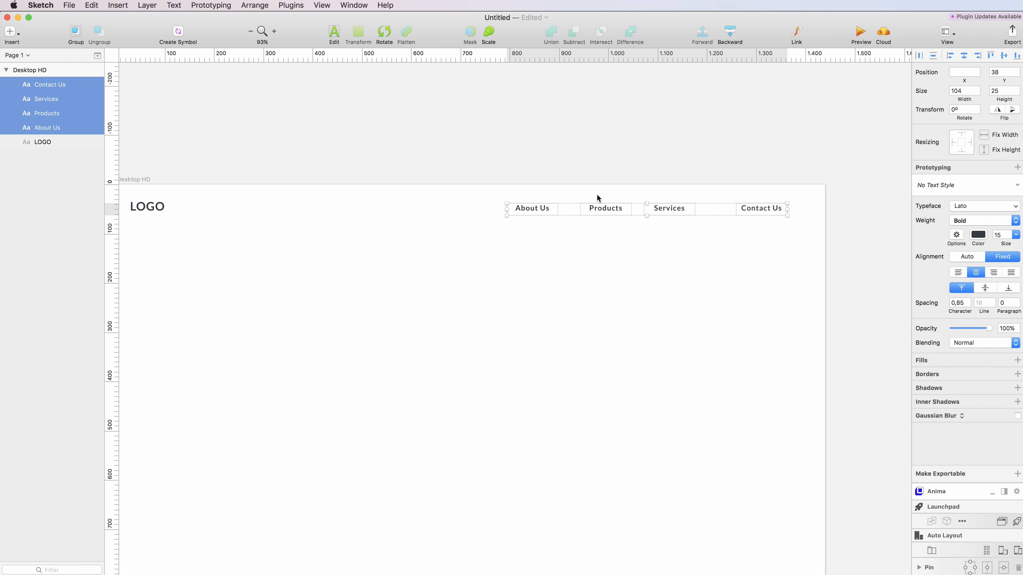
scroll(598, 197, "left", 2)
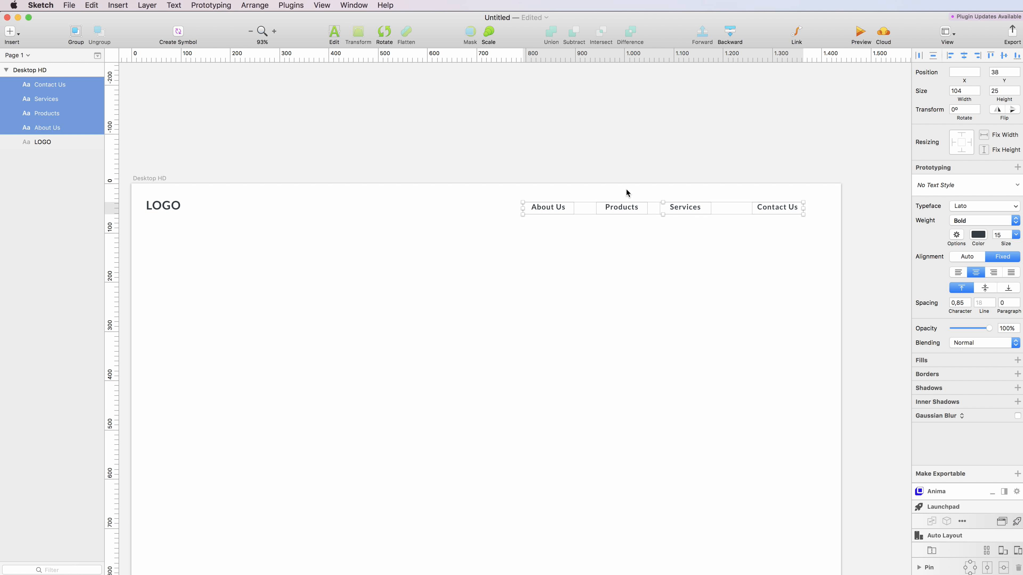
left_click(919, 57)
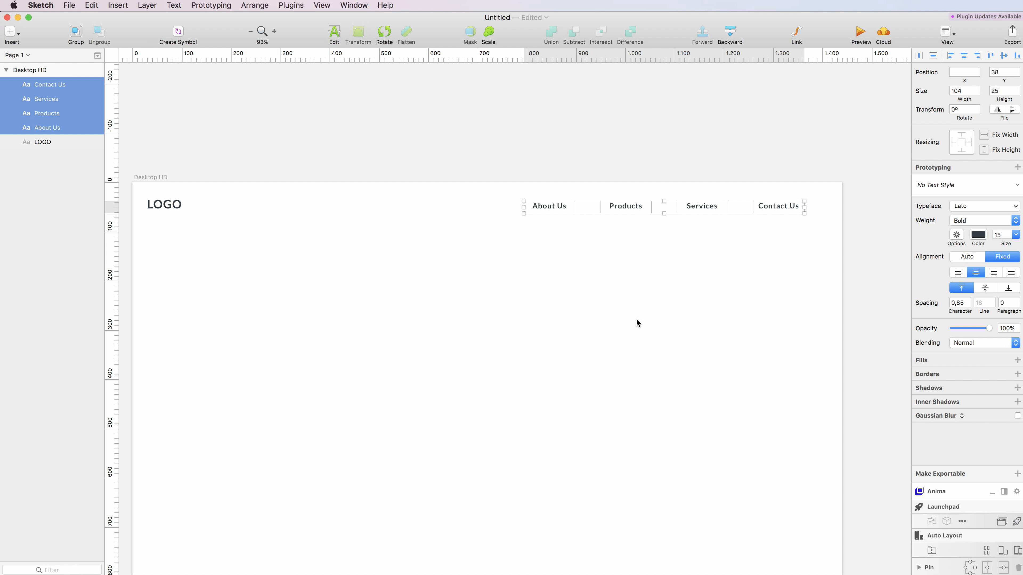
left_click(603, 251)
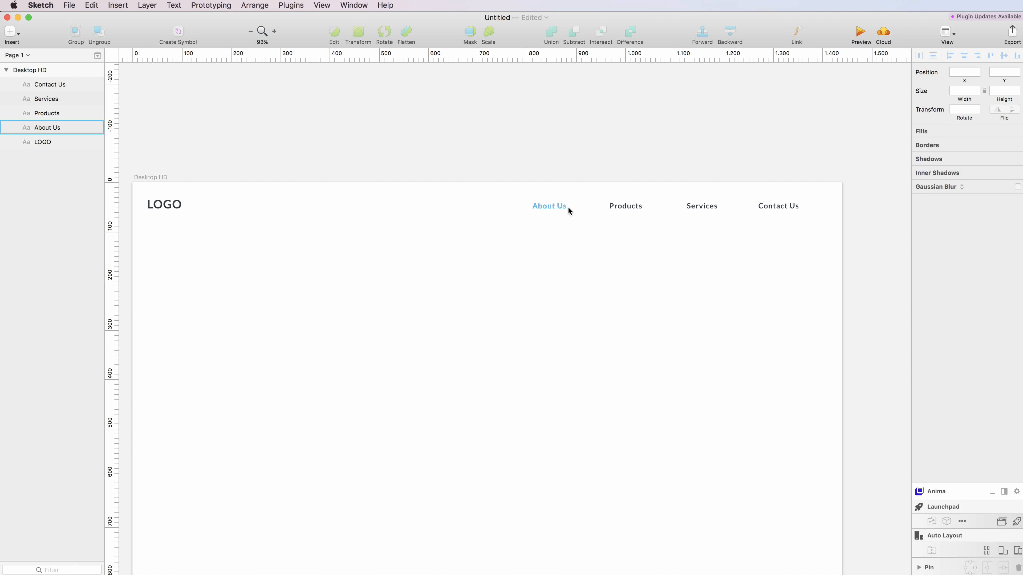
- Shift all four menu items together about 30 px to the right
left_click_drag(497, 194, 793, 213)
key("shift+Right")
key("shift+Right")
key("shift+Right")
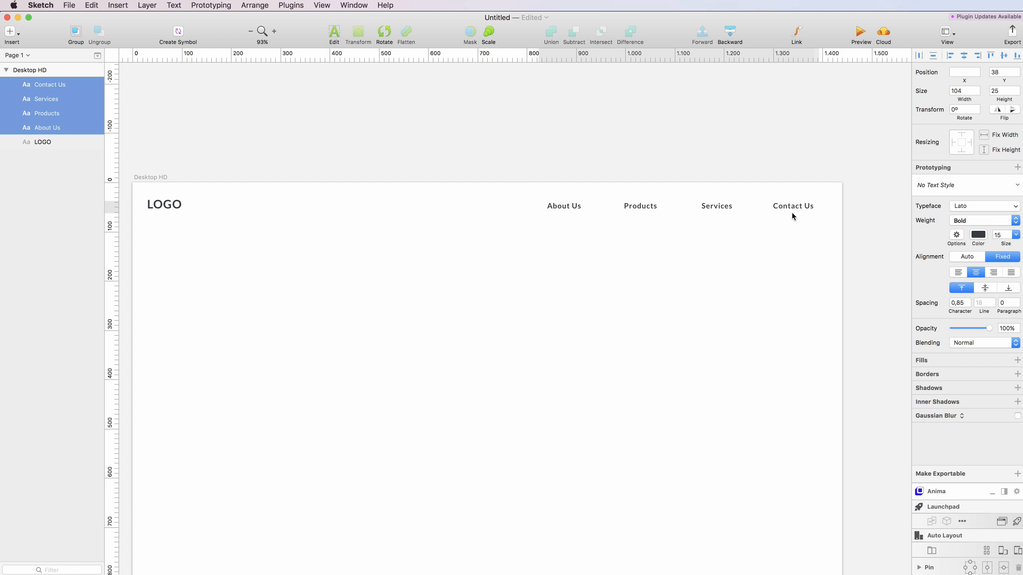
left_click(705, 261)
- Move About Us slightly right, closer to Products, and redistribute the four menu items horizontally
scroll(705, 261, "left", 3)
left_click(598, 207)
left_click_drag(598, 208, 614, 207)
left_click(721, 229)
left_click_drag(548, 174, 860, 234)
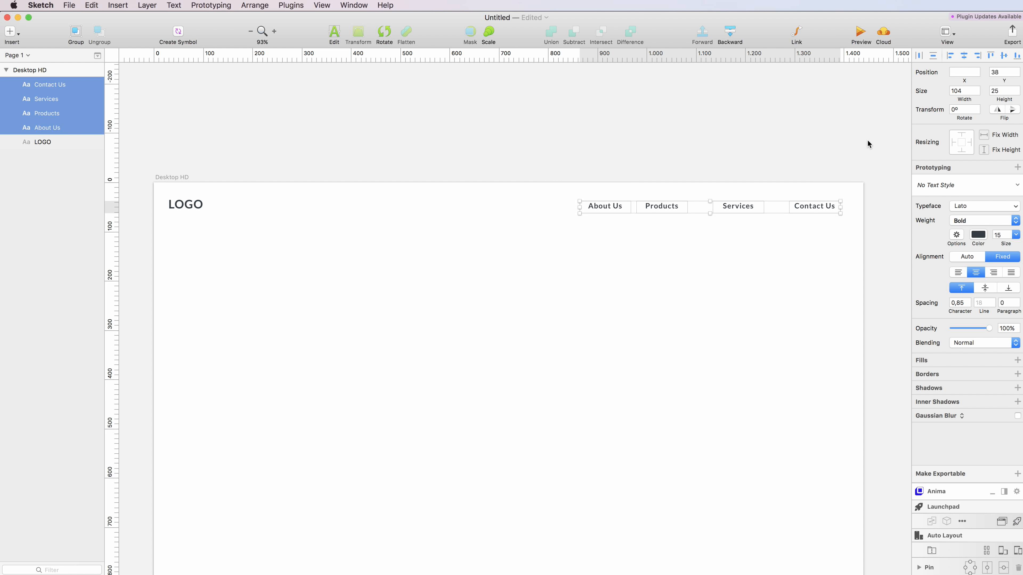
left_click(920, 59)
left_click(630, 103)
left_click(567, 279)
- Set the LOGO text's weight to Black and its font size to 21
scroll(564, 277, "left", 3)
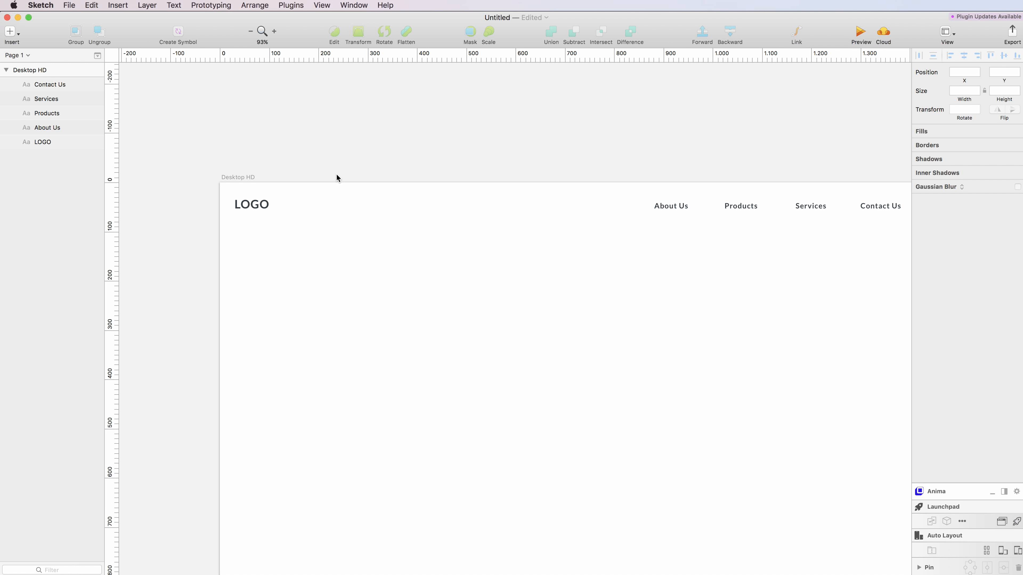
scroll(337, 178, "down", 1)
scroll(337, 177, "right", 2)
scroll(337, 178, "down", 2)
left_click(218, 153)
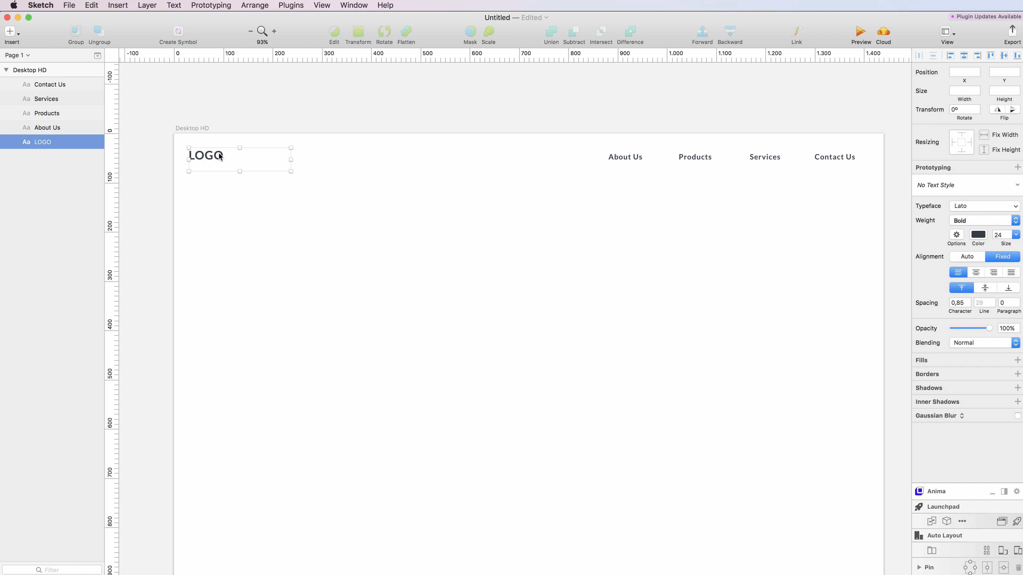
left_click(980, 222)
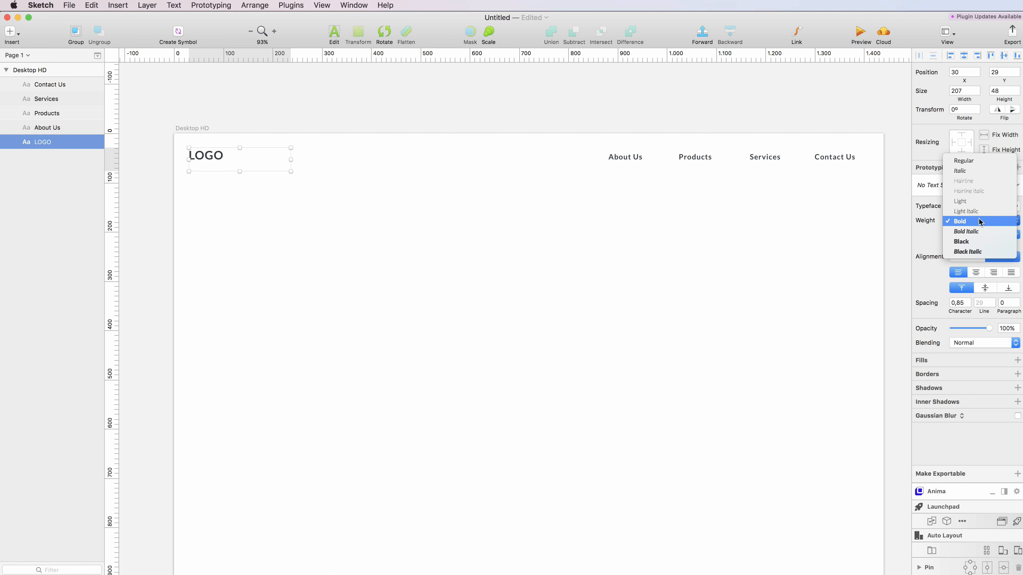
left_click(966, 242)
left_click(993, 238)
key("Down")
key("Down")
key("Down")
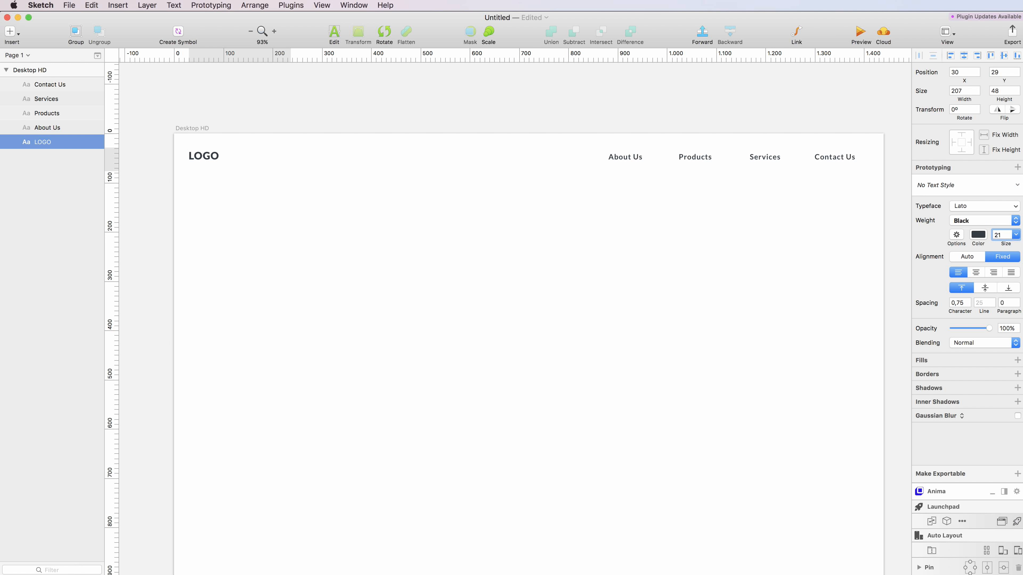
- Increase the LOGO text's character spacing to 3,75
left_click(970, 301)
left_click(970, 300)
left_click(970, 300)
left_click(399, 254)
- Place the LOGO text at Y 32 and set its color to the blue 005CFF
left_click_drag(148, 141, 239, 161)
left_click(983, 237)
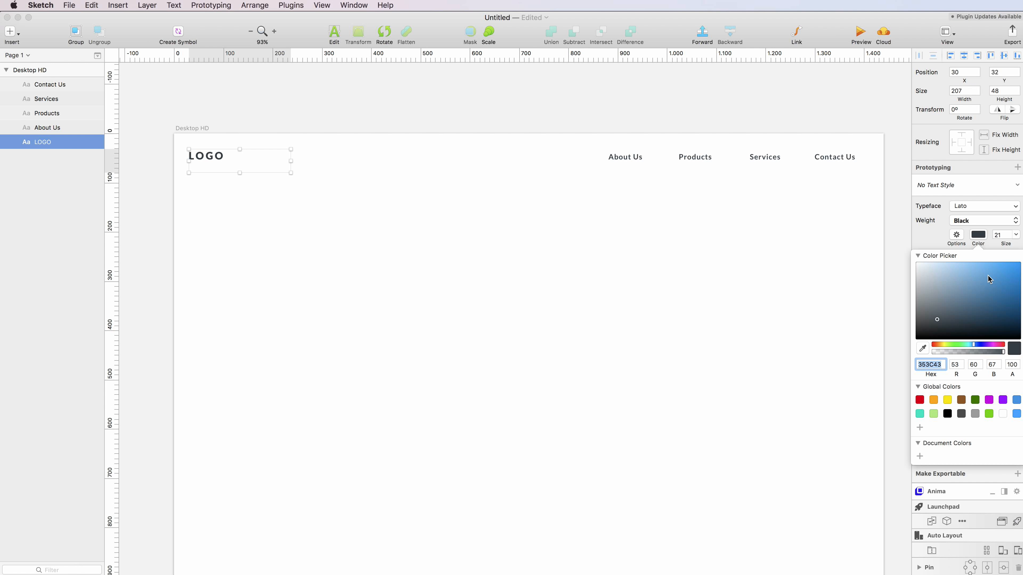
left_click_drag(988, 276, 1021, 263)
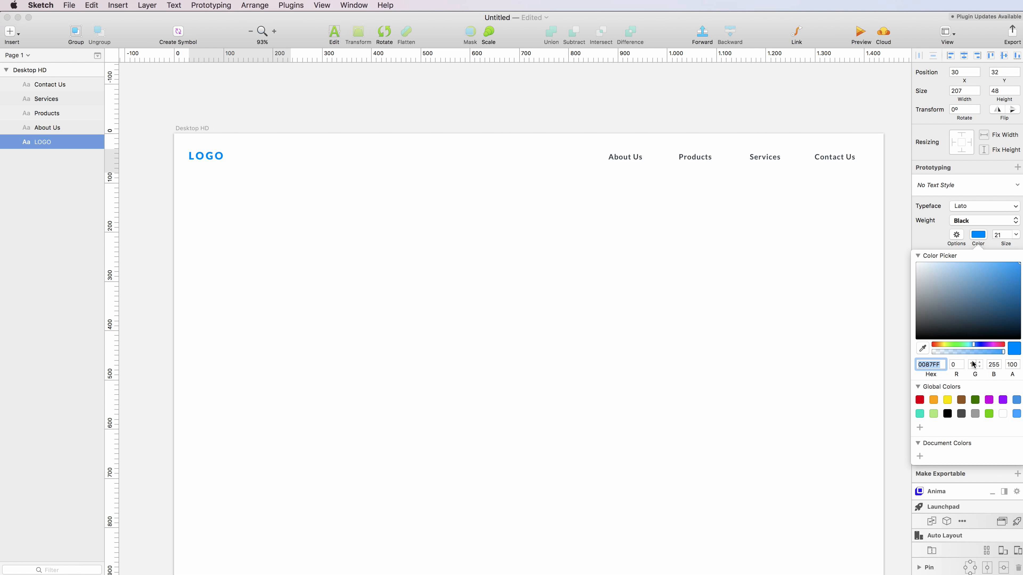
left_click_drag(974, 345, 979, 347)
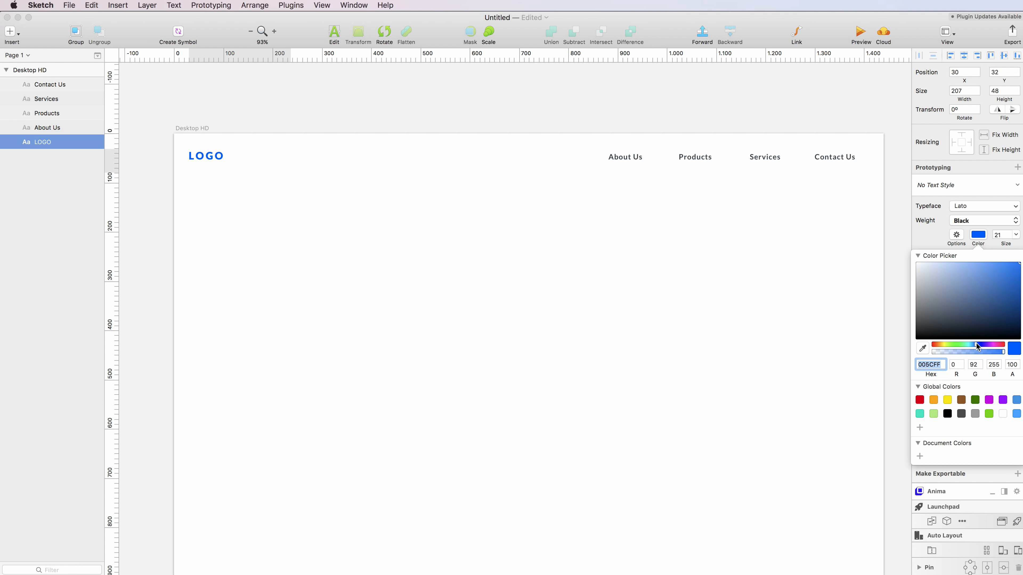
left_click(316, 330)
- Duplicate the LOGO text to about X 159, Y 361 and change the copy to This is the main headline
scroll(317, 327, "down", 3)
scroll(317, 327, "down", 1)
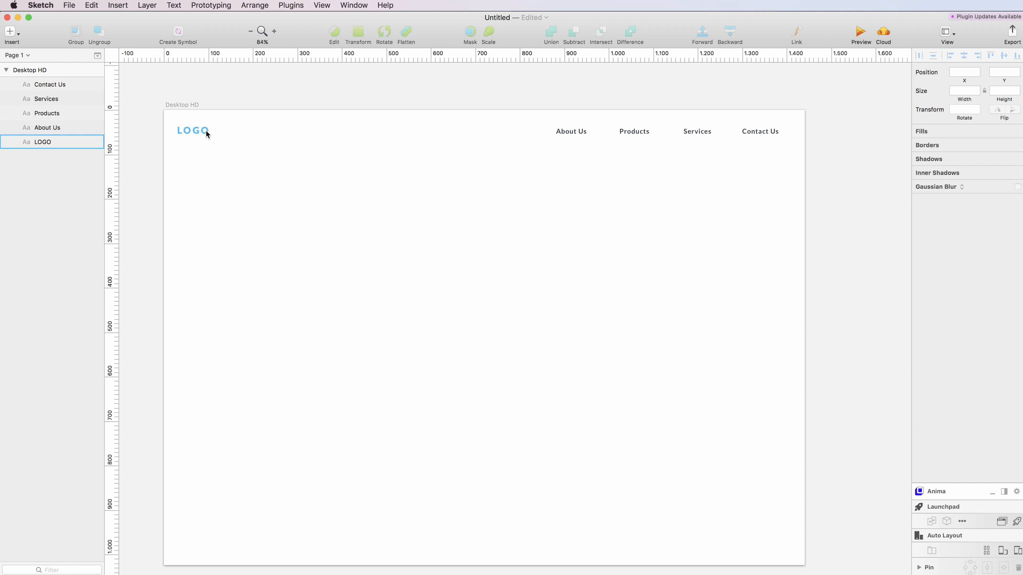
left_click(188, 130)
left_click_drag(188, 130, 245, 278)
double_click(245, 277)
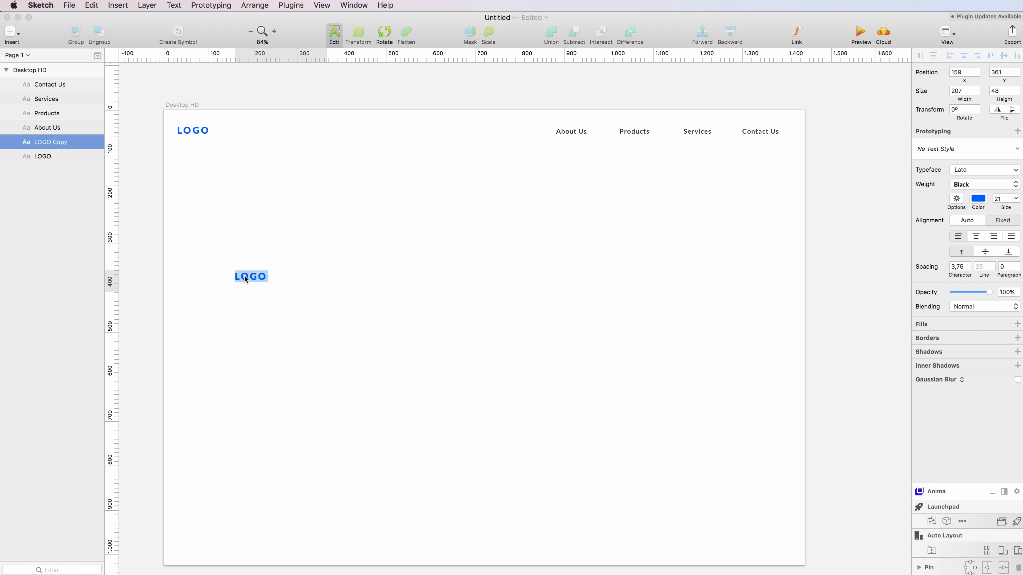
type("This is the main headline")
- Set the main headline text's character spacing to 0
key("super+a")
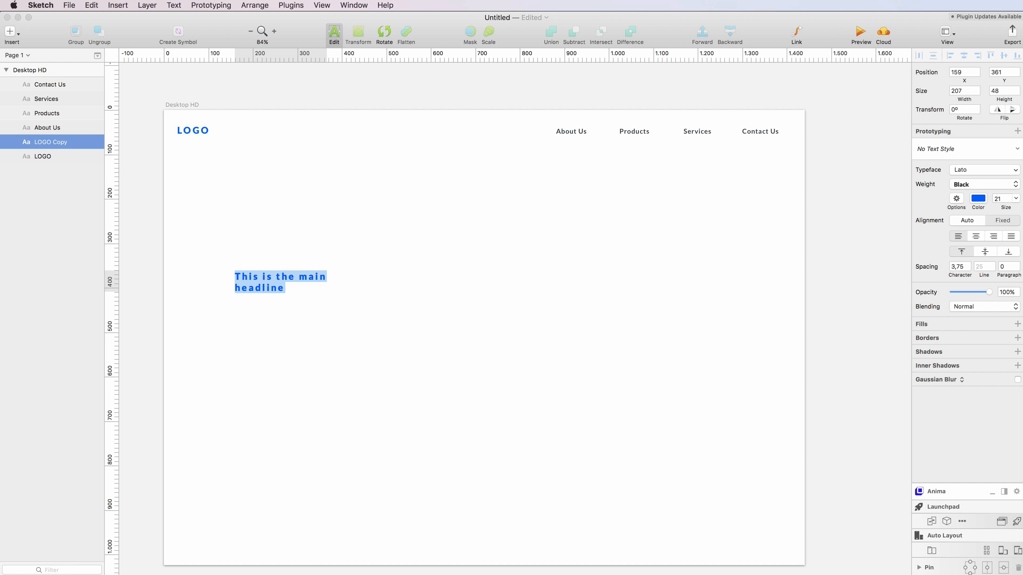
left_click(962, 267)
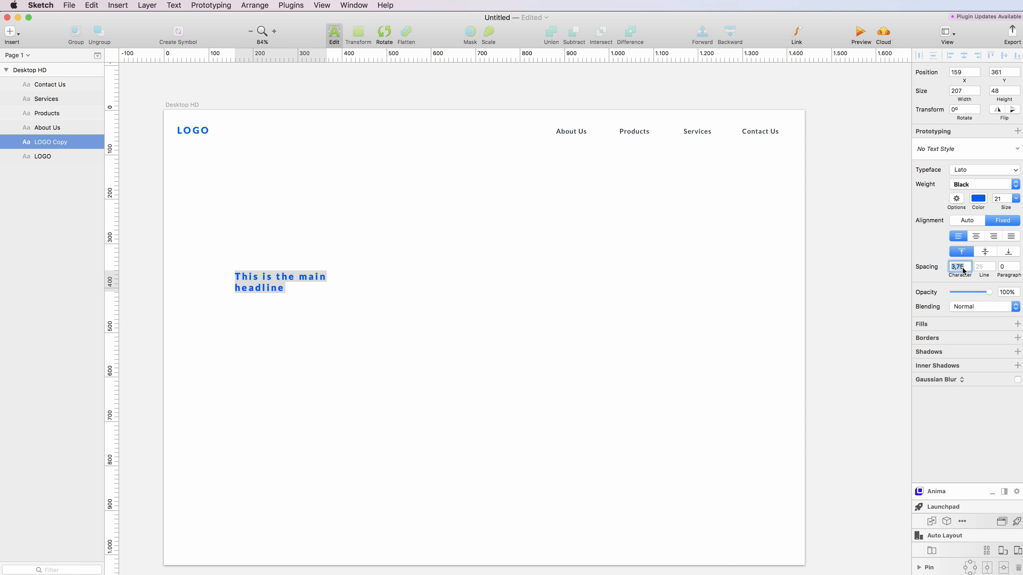
type("0")
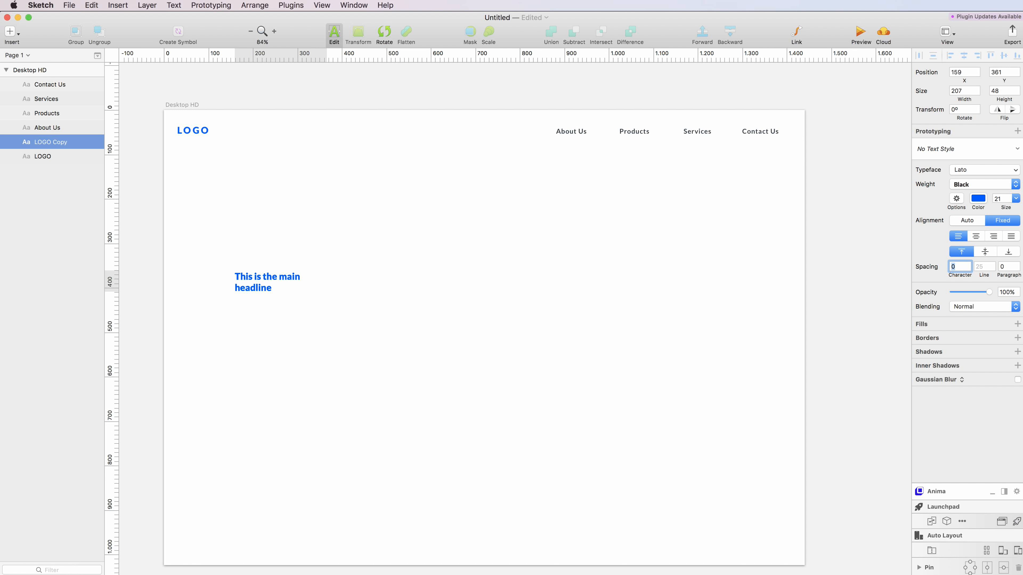
key("Return")
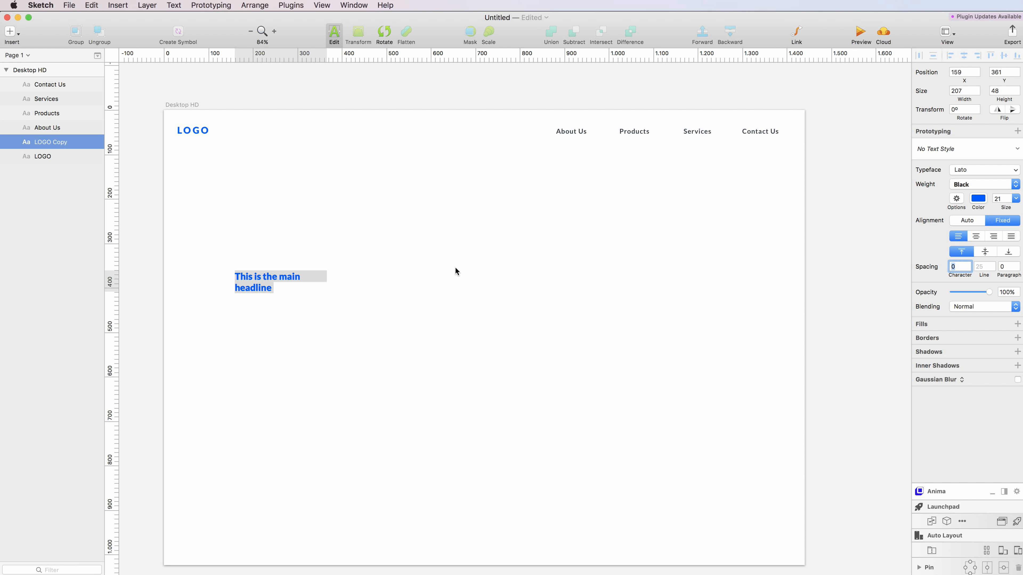
key("Escape")
- Increase the headline's font size to 51 and enlarge its text box to about 664 by 80
left_click_drag(325, 281, 420, 282)
left_click(1007, 235)
key("shift+Up")
key("shift+Up")
key("shift+Up")
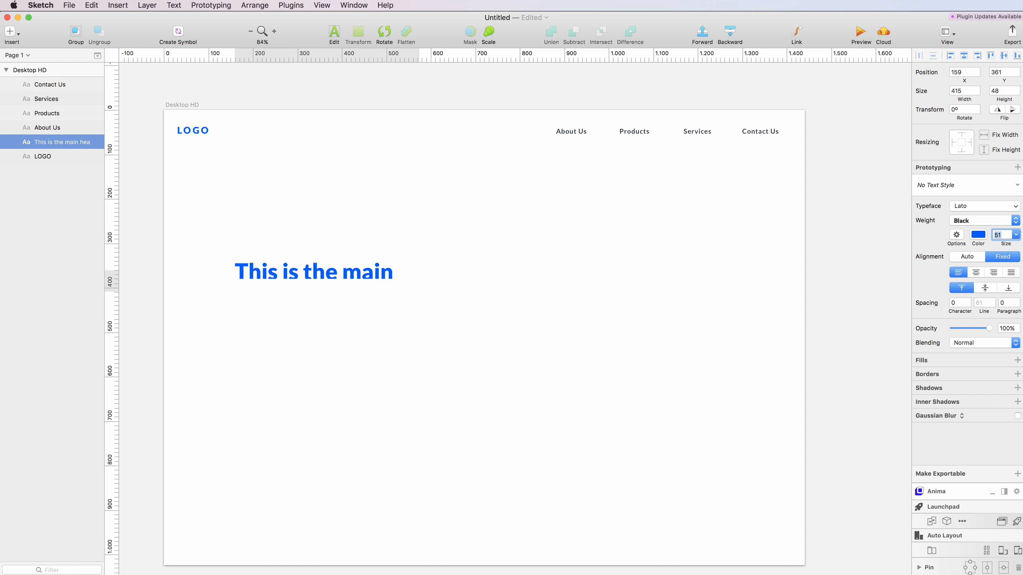
left_click(583, 297)
left_click(347, 281)
left_click_drag(417, 277, 540, 298)
- Change the headline's weight to Regular and fit its text box to about 572 wide at X 148, Y 375
left_click(972, 224)
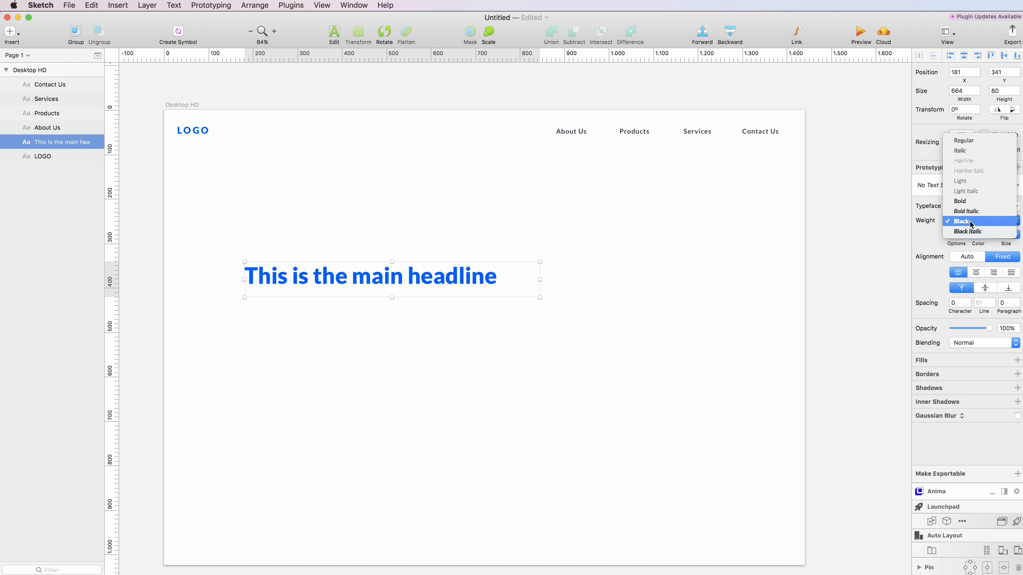
left_click(975, 141)
left_click(519, 326)
left_click_drag(430, 289, 415, 303)
left_click_drag(523, 295, 484, 294)
- Duplicate the headline straight below itself to about Y 475 and reduce the copy's font size to 17
left_click_drag(375, 294, 370, 338)
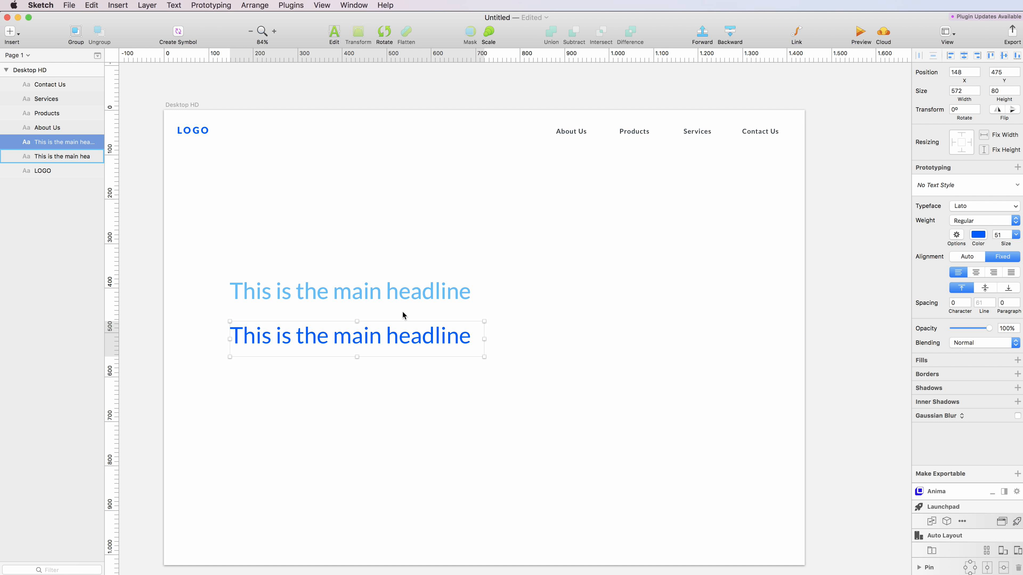
left_click(998, 235)
type("41")
key("Return")
key("shift+Down")
key("shift+Down")
key("Down")
key("Down")
key("Down")
key("Down")
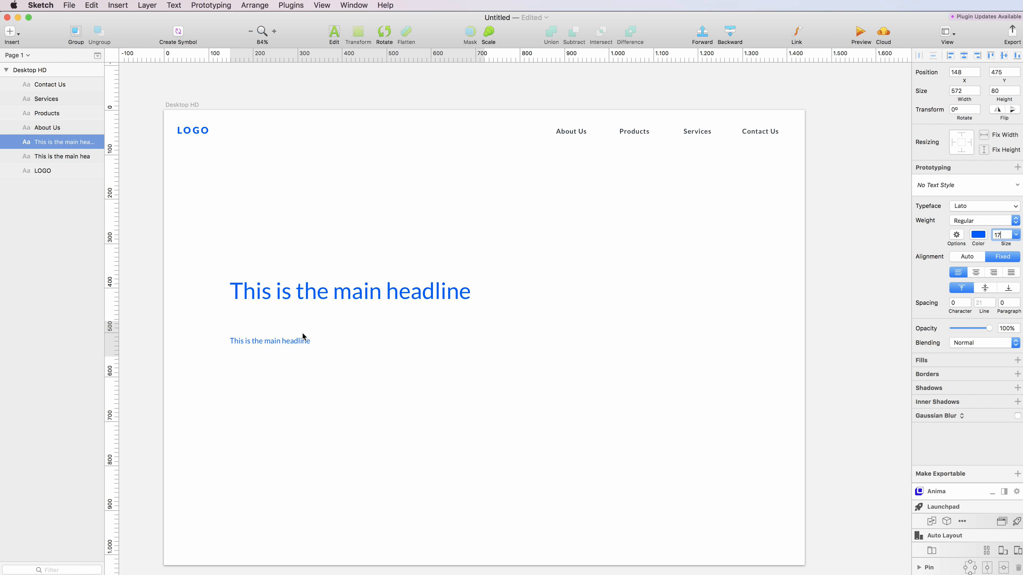
- Move the small headline copy up to about Y 470 and set its font size to 14
left_click(302, 333)
left_click_drag(296, 340, 298, 323)
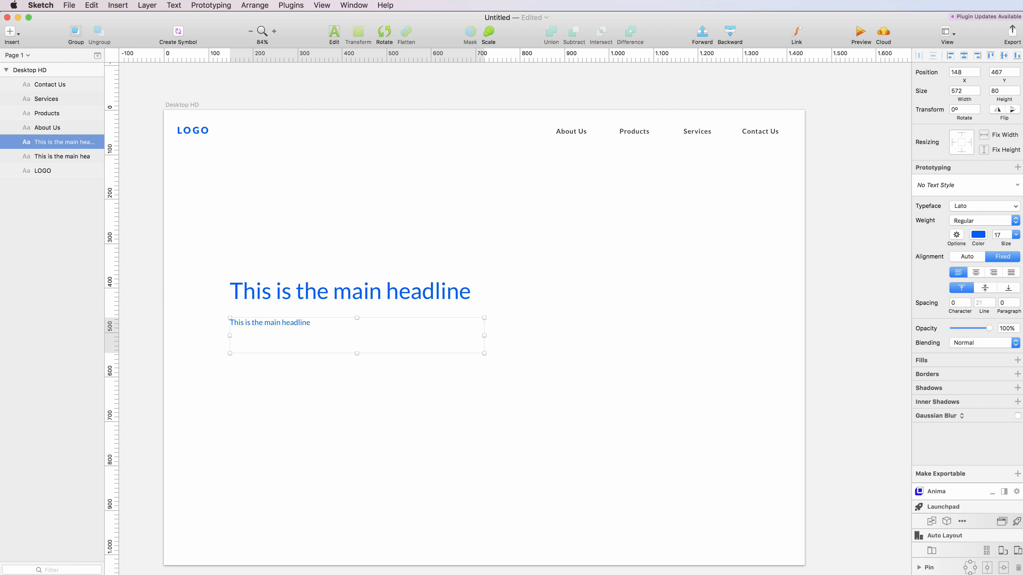
key("Down")
key("Down")
key("Down")
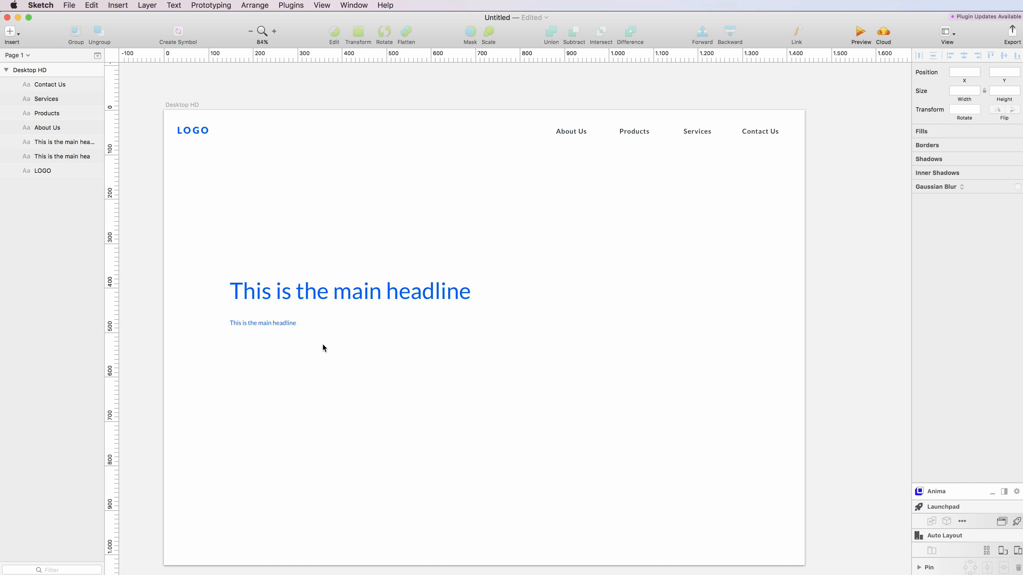
left_click(287, 324)
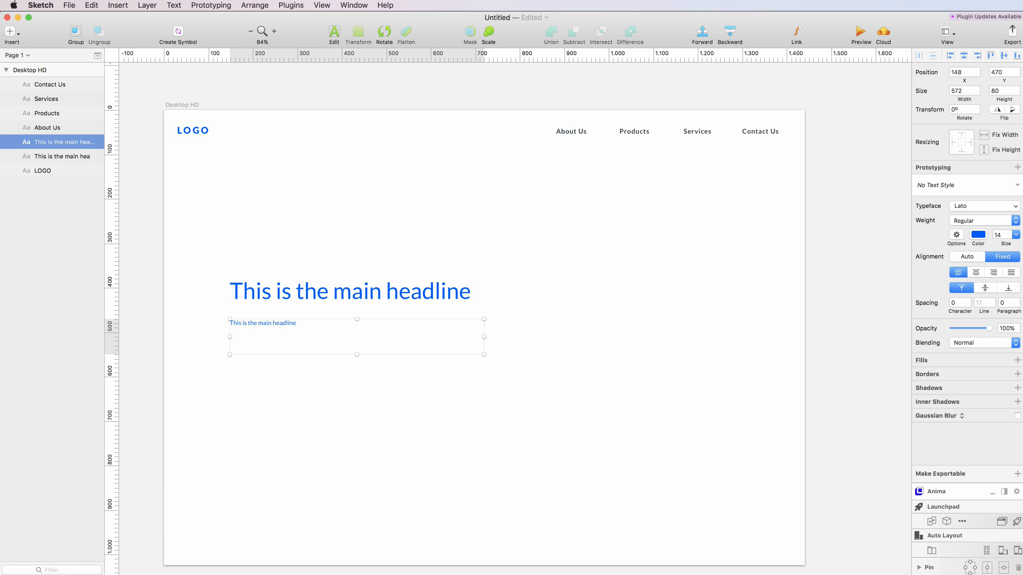
- Switch to Safari and open lipsum.com
left_click(183, 572)
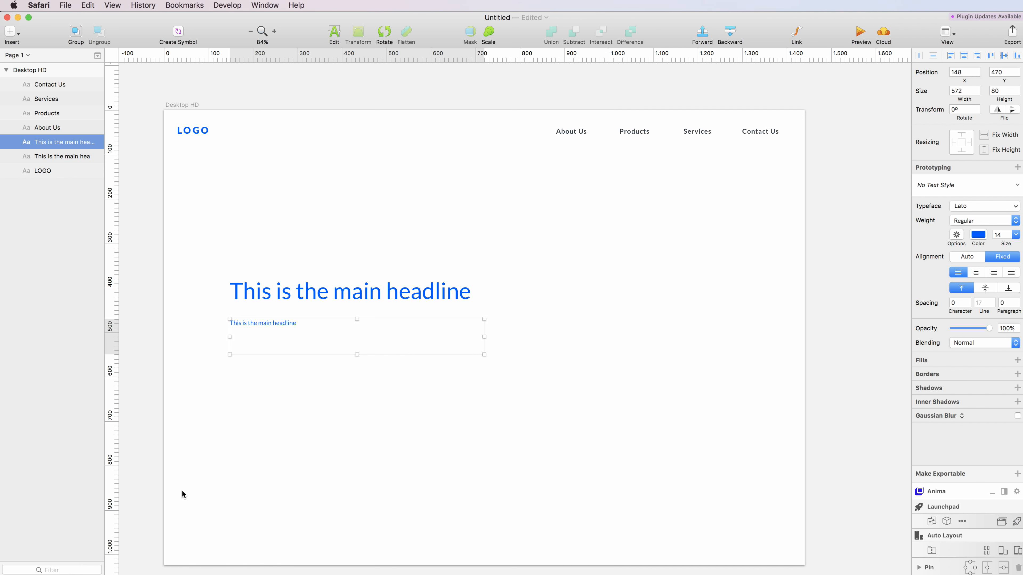
left_click_drag(596, 573, 992, 569)
left_click(553, 23)
type("lipsum.com")
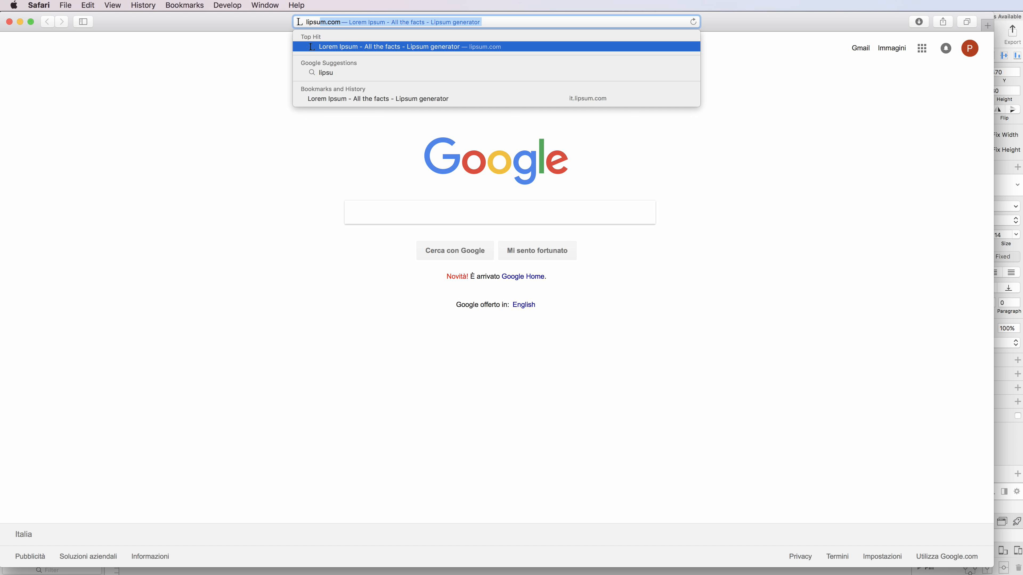
key("Return")
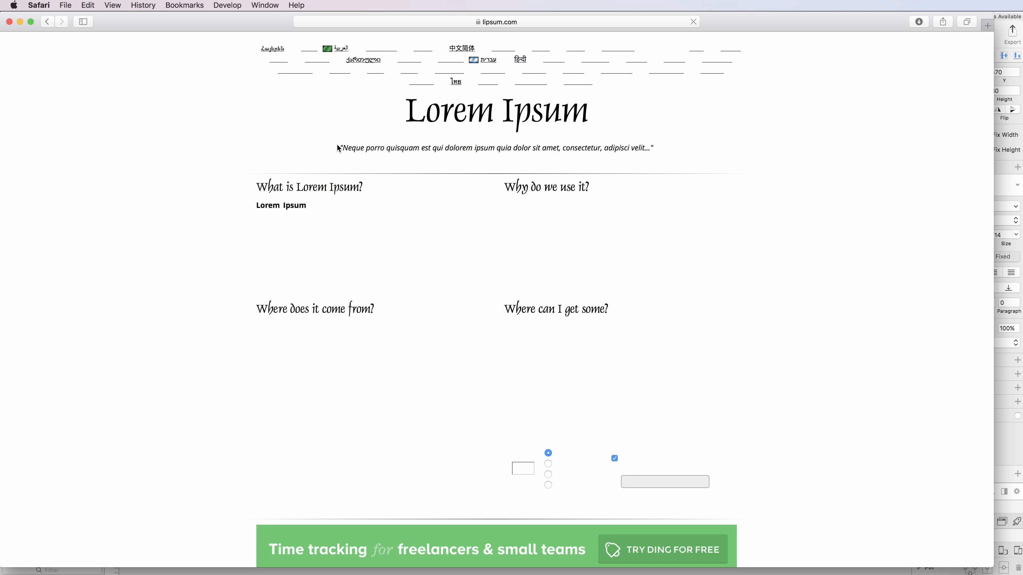
- Copy the first two sentences under Why do we use it?, from It is a long established fact through readable English
scroll(337, 149, "down", 5)
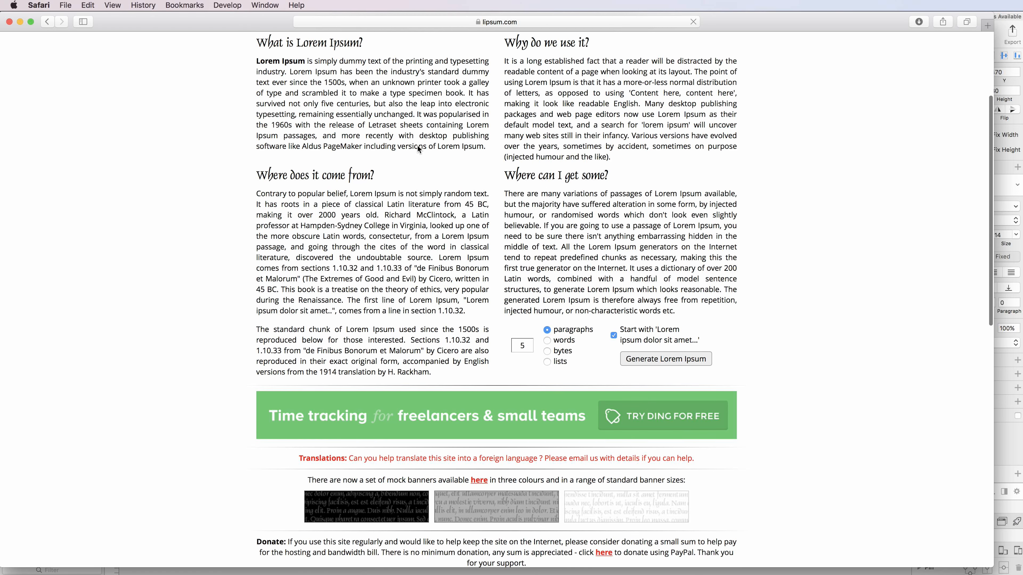
scroll(301, 185, "up", 2)
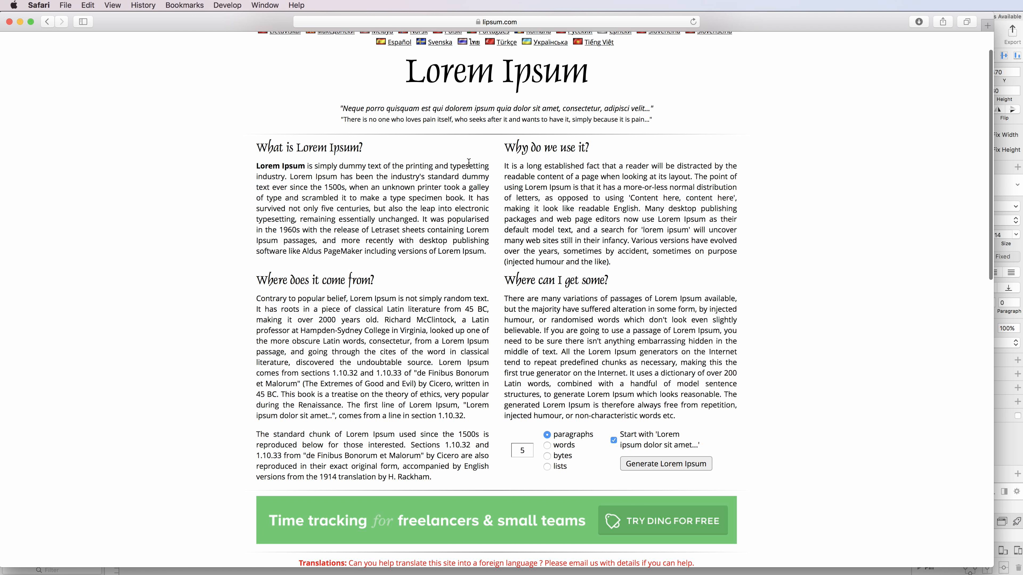
left_click_drag(505, 165, 640, 209)
key("super+c")
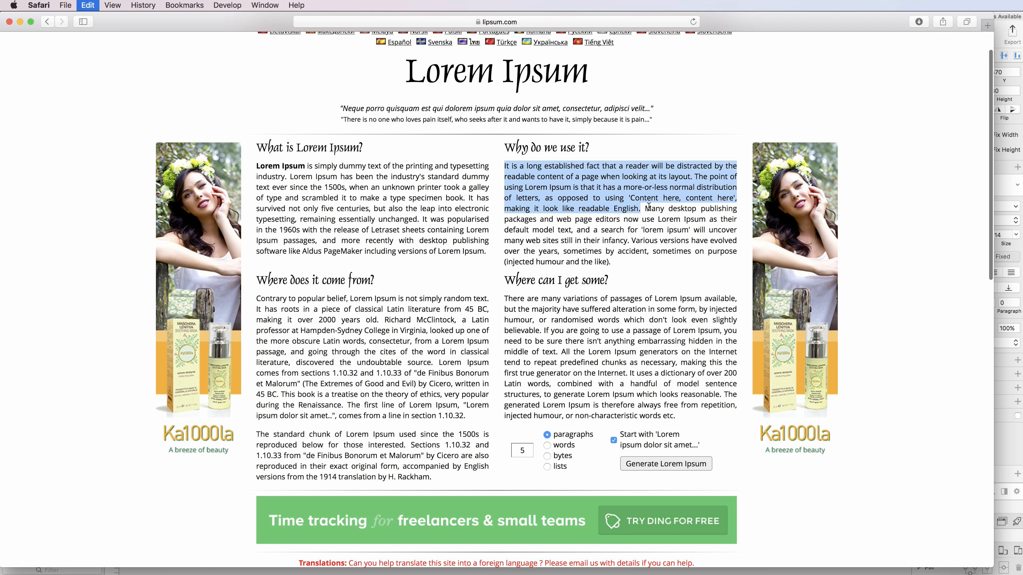
- Switch back to Sketch and replace the small text under the headline with the copied Lorem Ipsum passage
left_click(1002, 405)
double_click(246, 322)
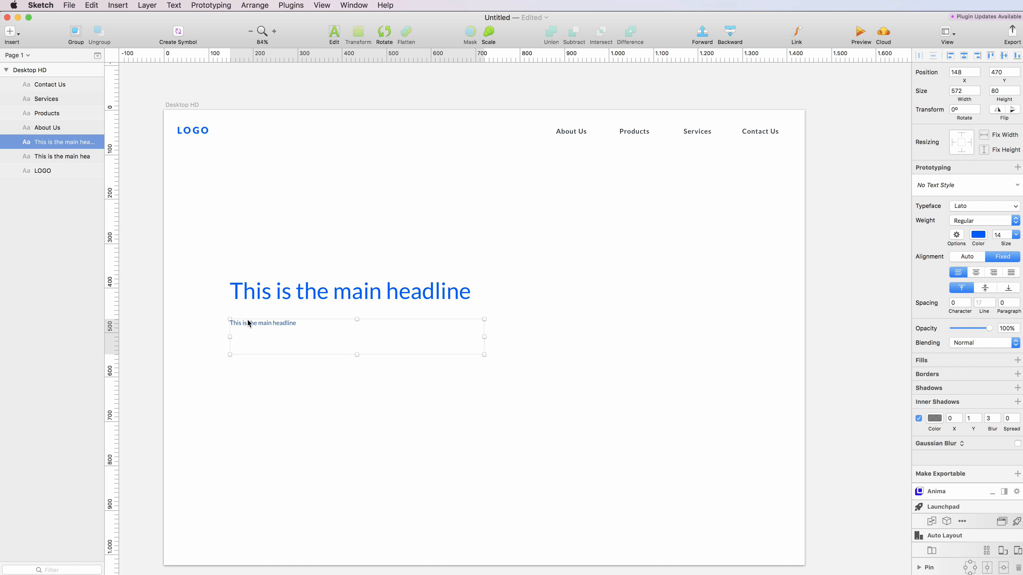
key("super+a")
key("super+v")
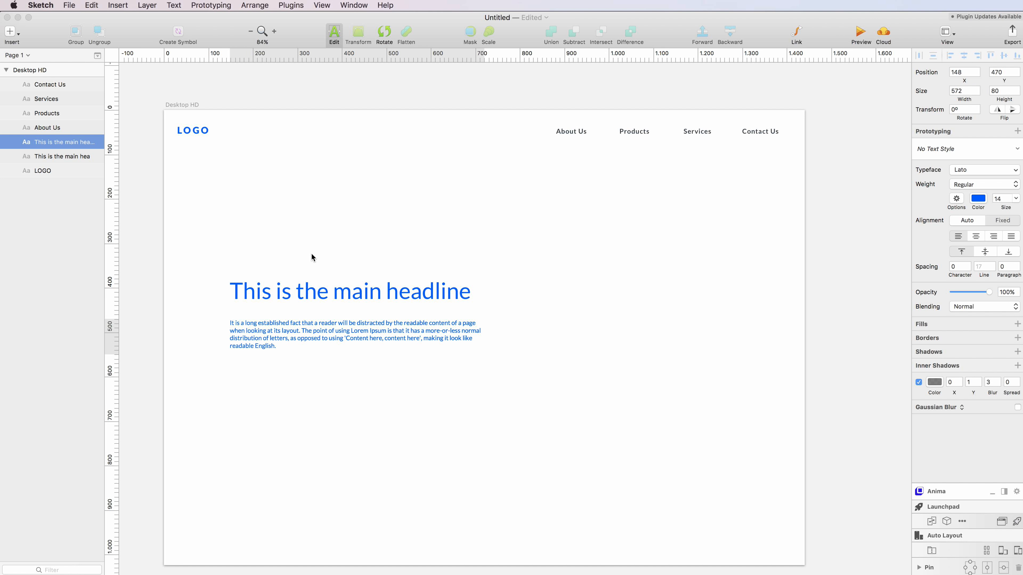
key("Escape")
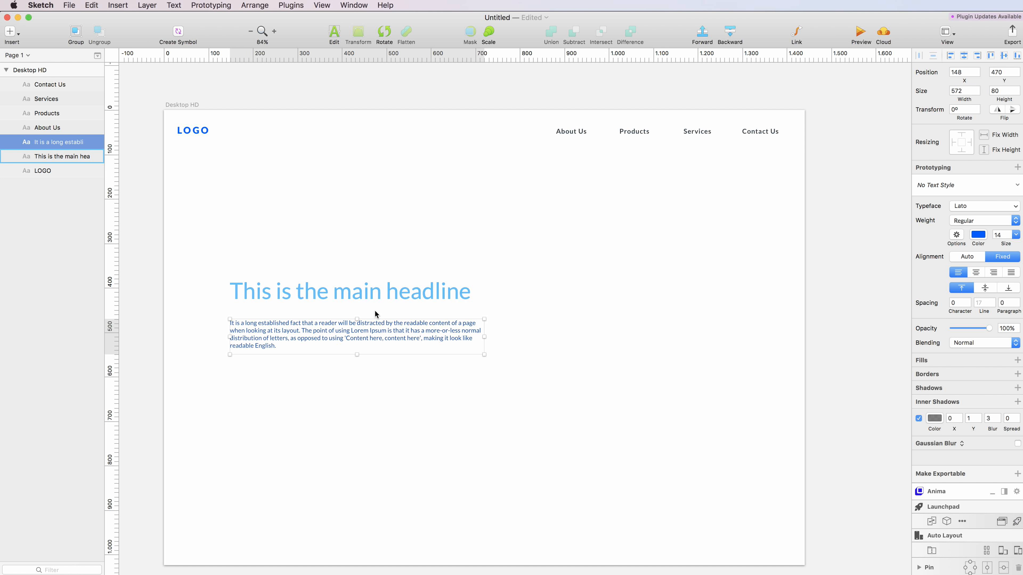
- Set the paragraph's line spacing to 27 and extend its text box to a height of about 123
left_click(992, 298, "shift")
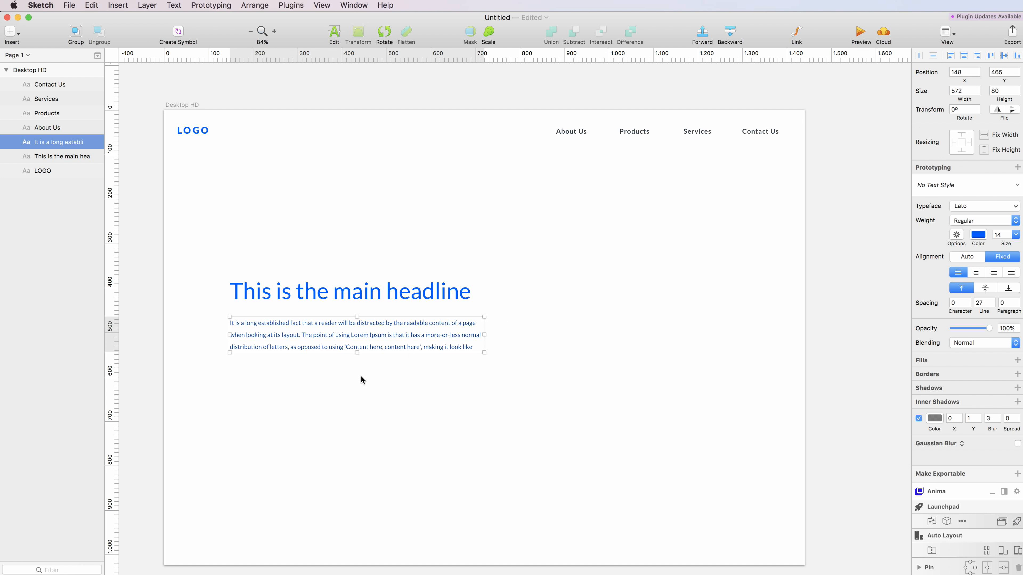
left_click_drag(358, 352, 360, 371)
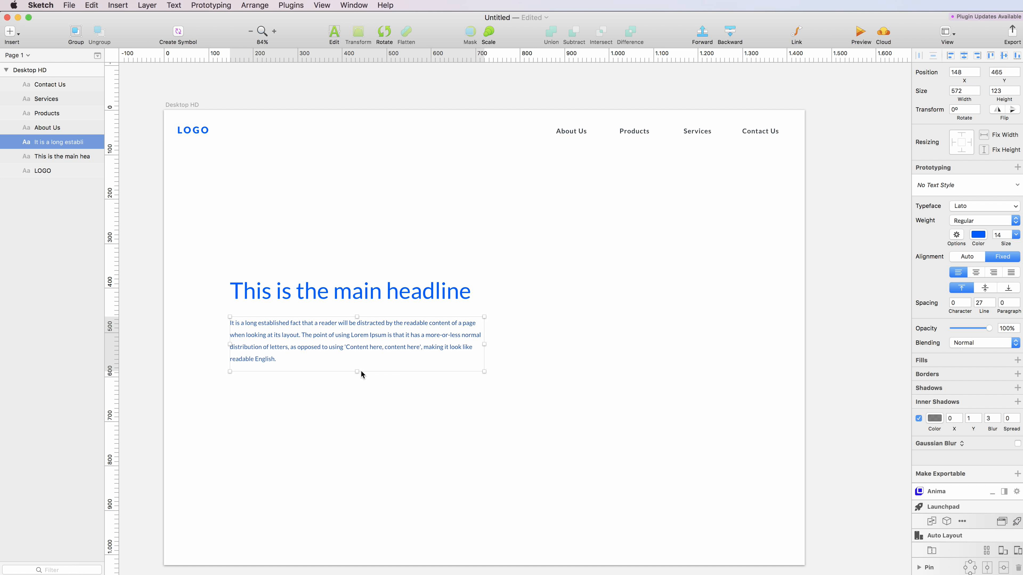
- Change the paragraph's text color to the light gray C9C9C9
left_click(979, 234)
mouse_move(939, 280)
left_mouse_down()
mouse_move(905, 288)
mouse_move(894, 278)
left_mouse_up()
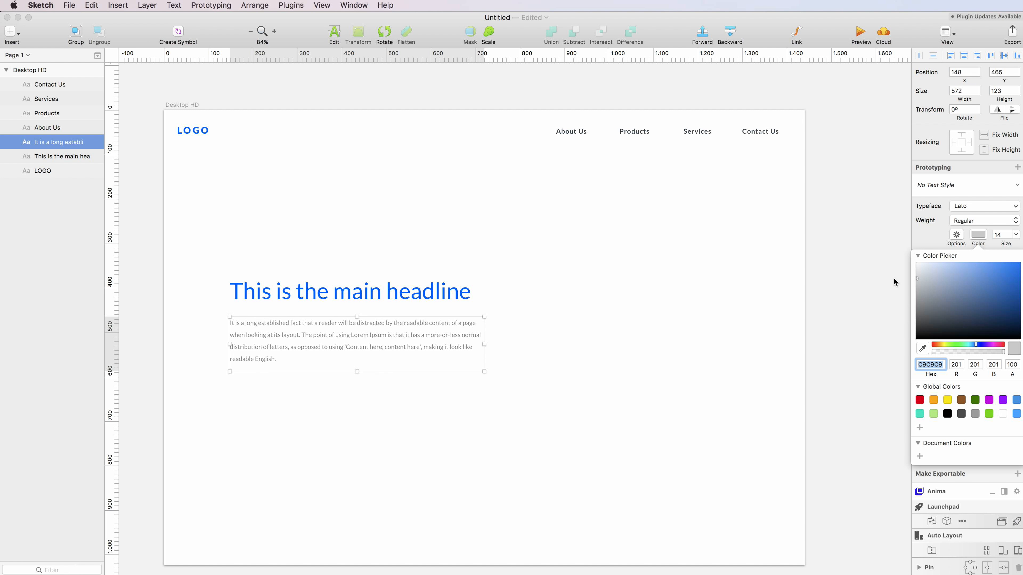
left_click_drag(894, 277, 894, 277)
- Reduce the main headline's font size to 40
left_click(475, 298)
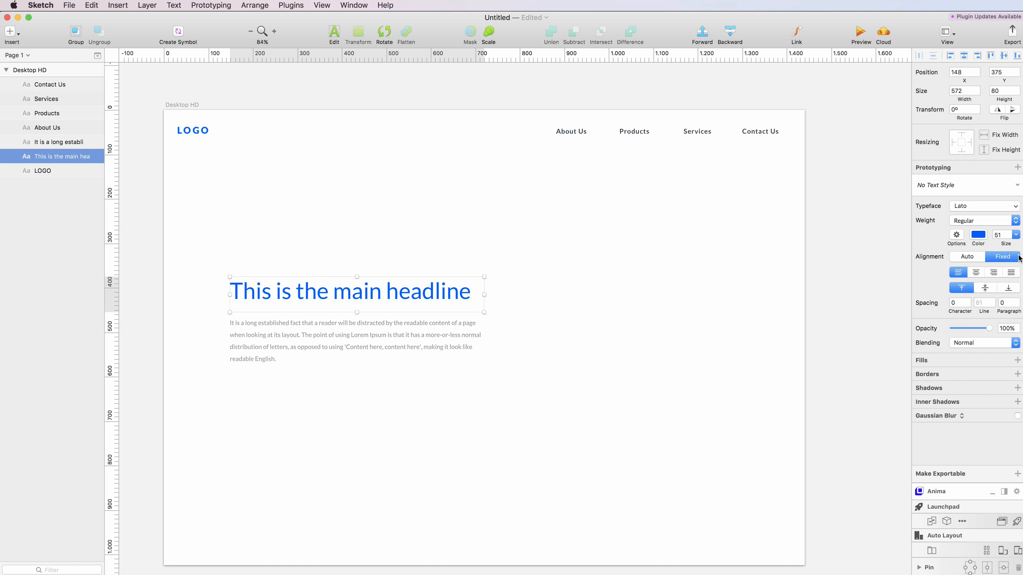
left_click(1006, 235)
key("Down")
key("Down")
key("Down")
key("Down")
key("Down")
key("Down")
key("Down")
key("Down")
key("Down")
key("Down")
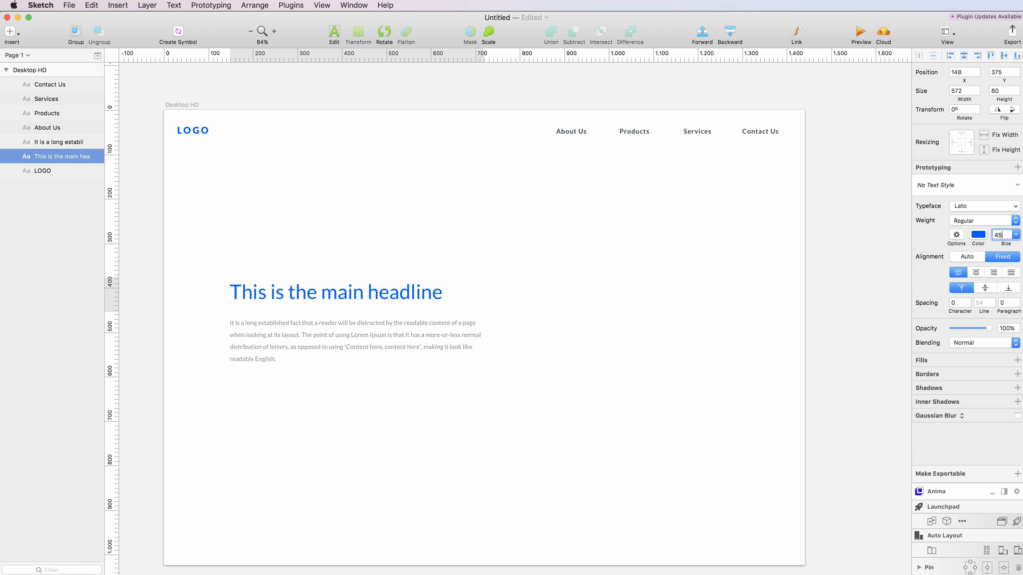
key("Down")
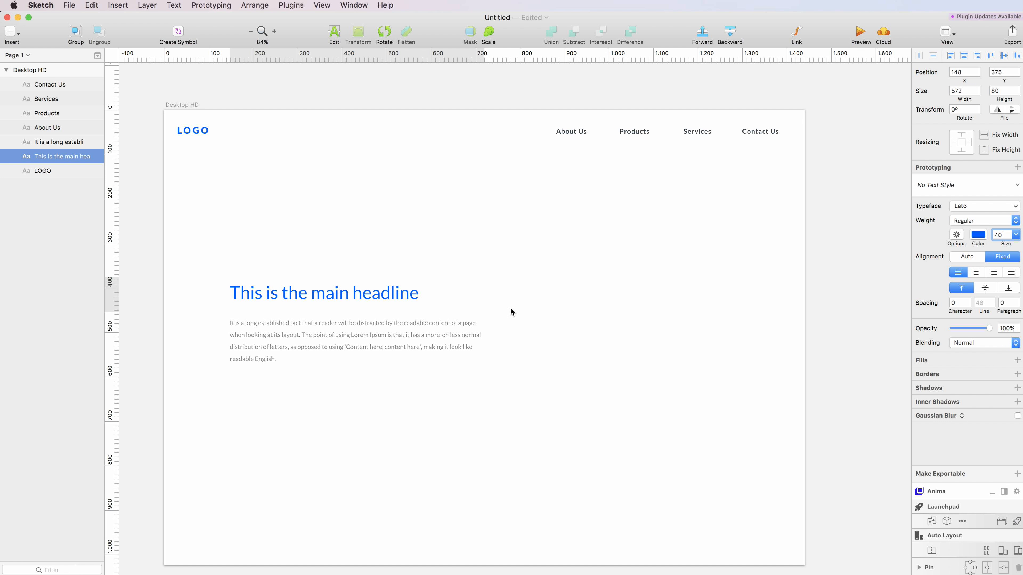
- Delete the closing words like readable English. so the paragraph ends after making it look
left_click(463, 324)
left_click_drag(299, 253, 355, 384)
left_click(413, 374)
left_click(375, 343)
double_click(375, 343)
left_click_drag(463, 347, 493, 369)
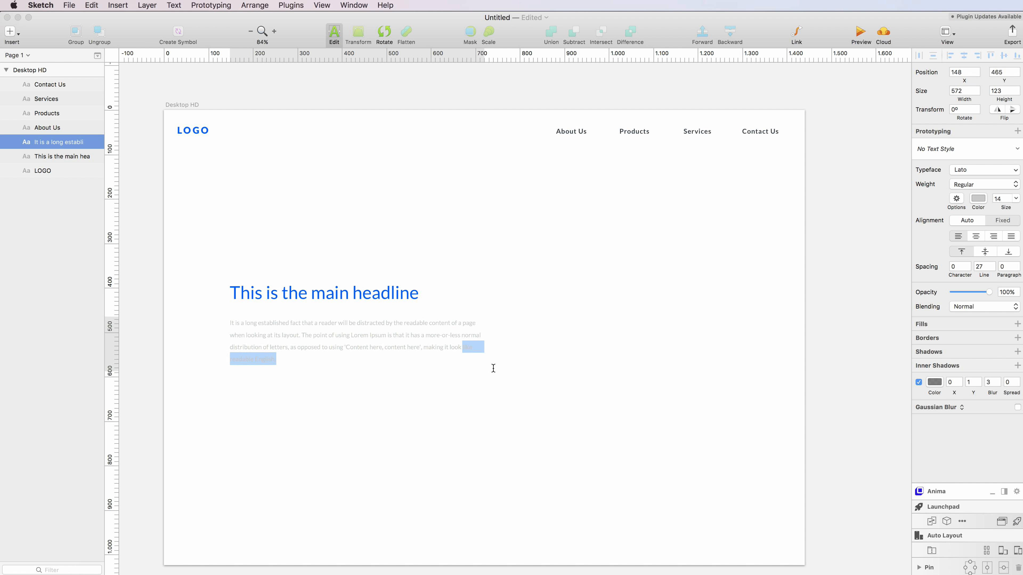
key("BackSpace")
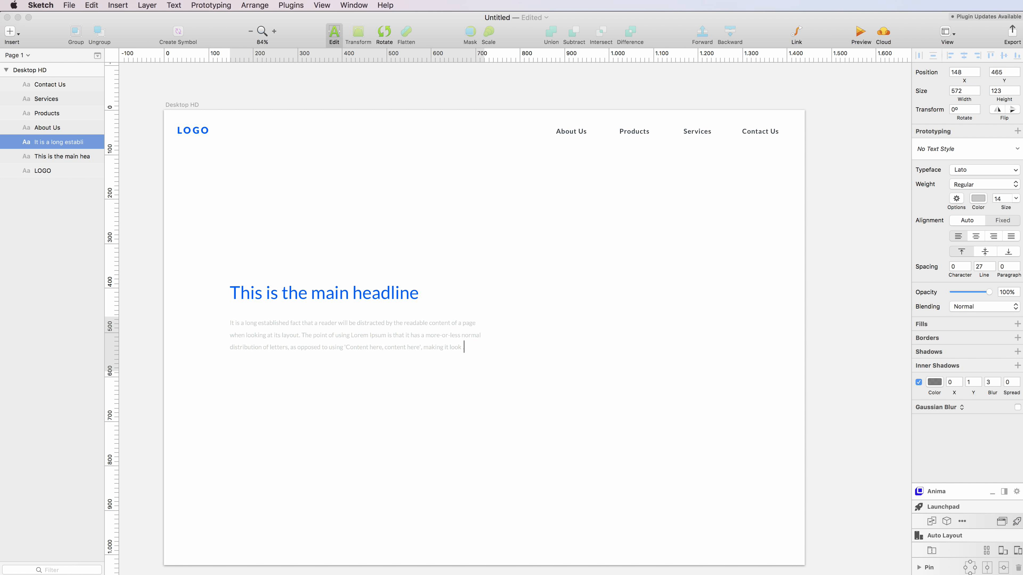
- Duplicate the gray paragraph straight below itself at about Y 601
left_click(433, 370)
left_click(368, 329)
left_click_drag(368, 330, 374, 403)
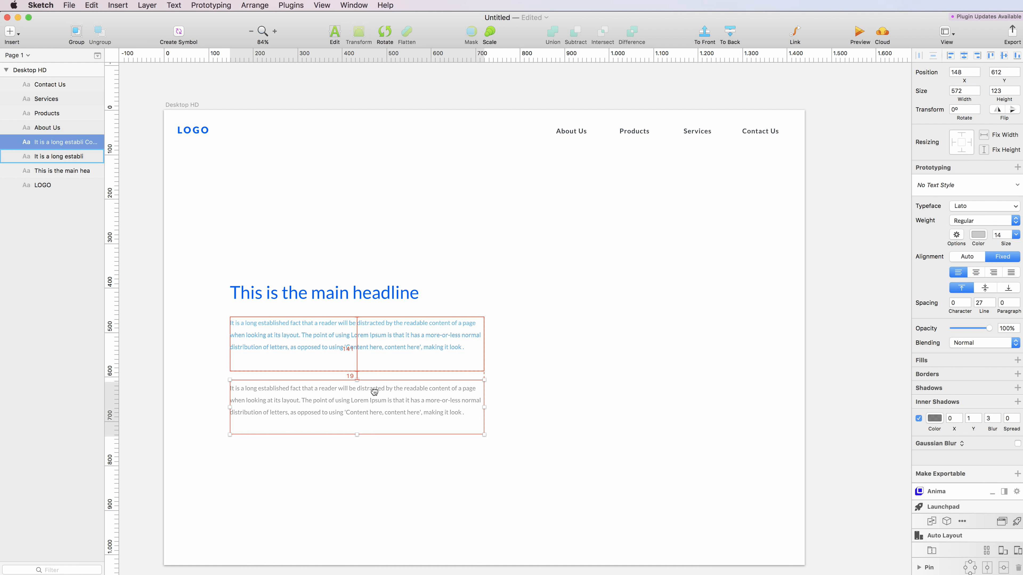
- Change the paragraph copy's text to Download now and shrink its text box to about 174 by 25
double_click(389, 405)
key("super+a")
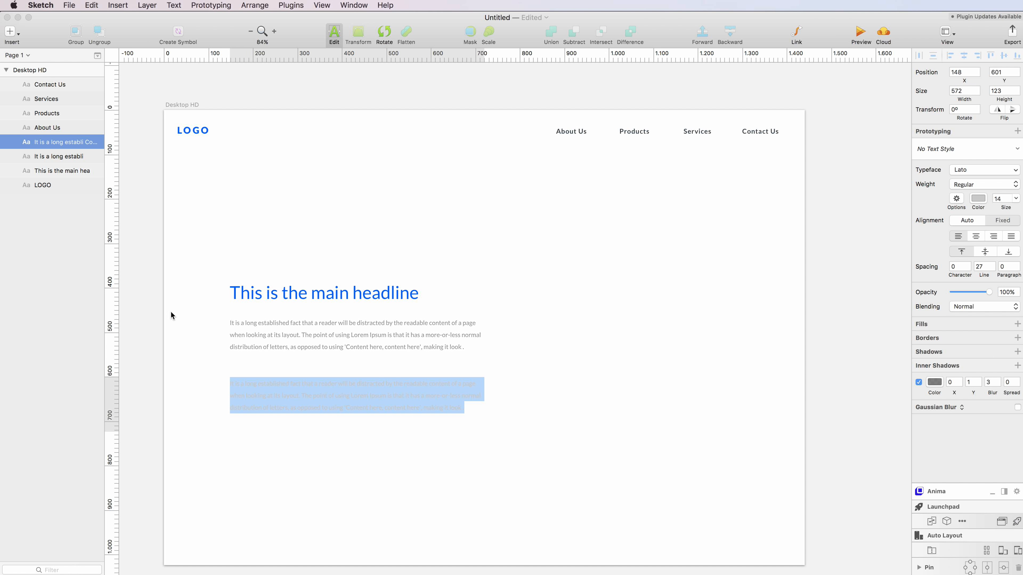
type("Download now")
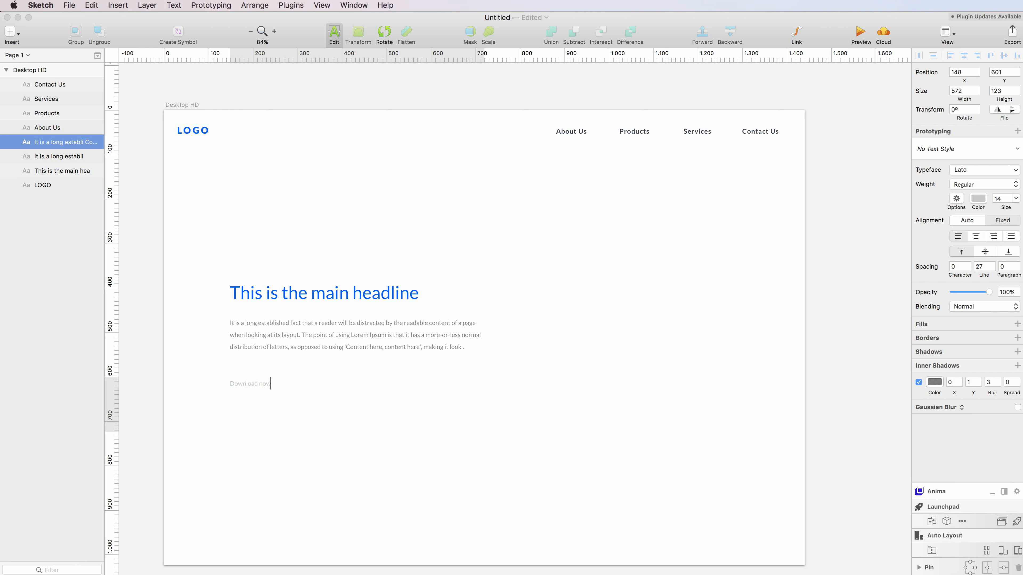
key("Escape")
left_click_drag(486, 433, 308, 388)
- Draw a rounded rectangle about 161 by 49 over the Download now text, starting at about X 148, Y 588
scroll(242, 370, "up", 5)
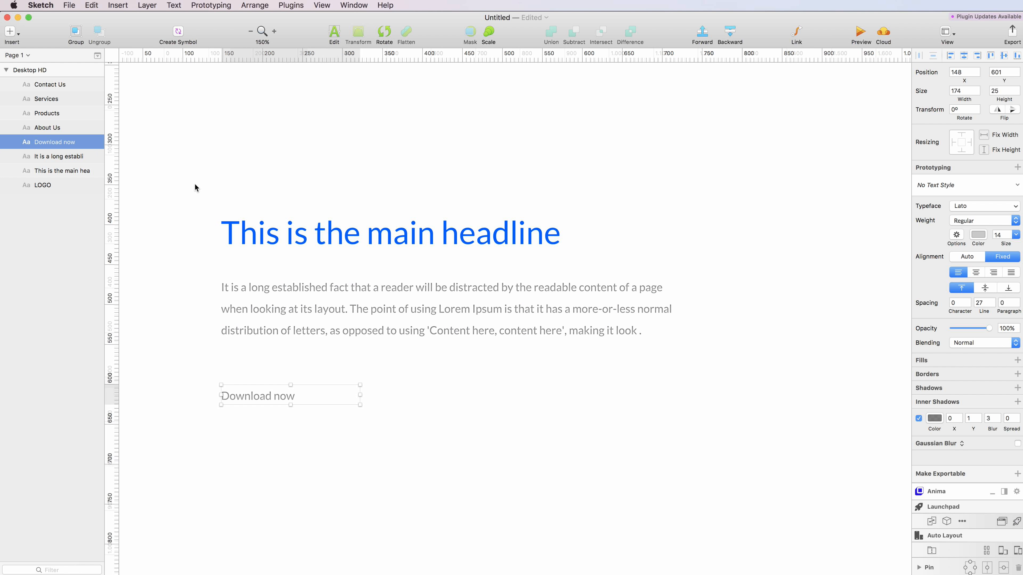
left_click(10, 31)
mouse_move(60, 47)
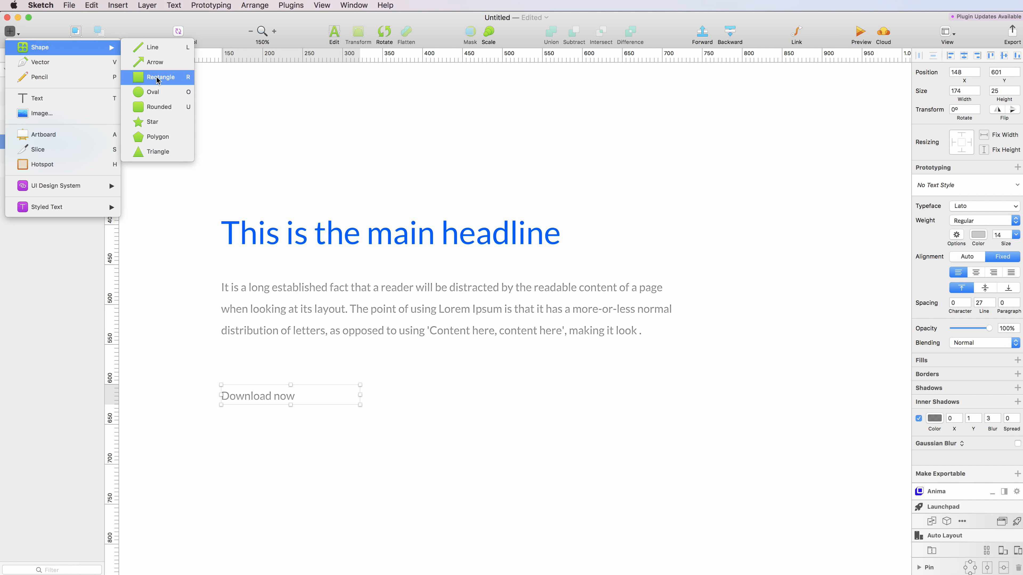
left_click(161, 107)
left_click_drag(223, 374, 350, 414)
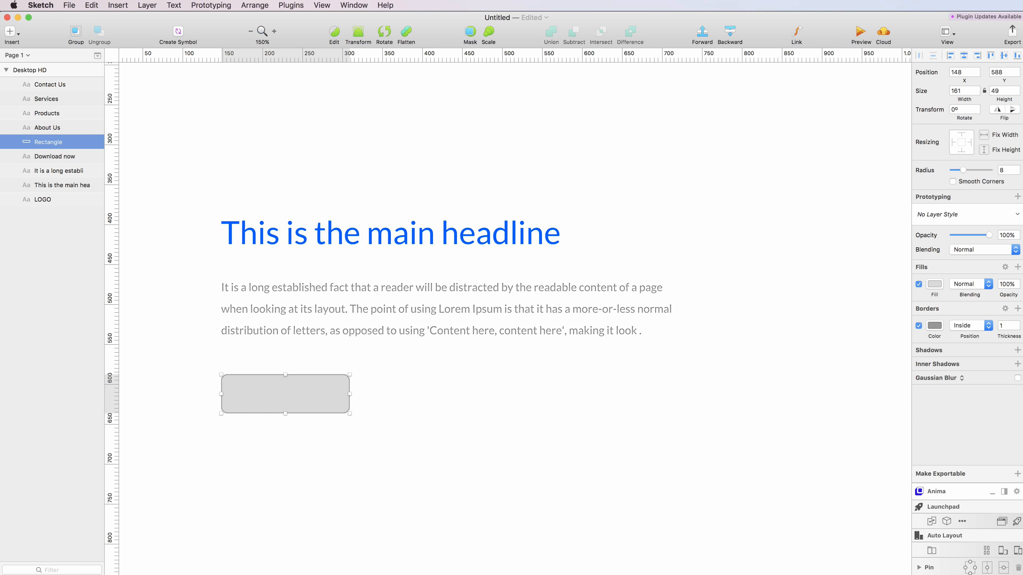
- Reduce the rounded rectangle's corner radius to 4 and turn off its border
left_click_drag(963, 168, 960, 169)
left_click(919, 326)
- Change the button rectangle's fill to green 00E670 by sampling the headline's blue and shifting its hue
left_click(931, 285)
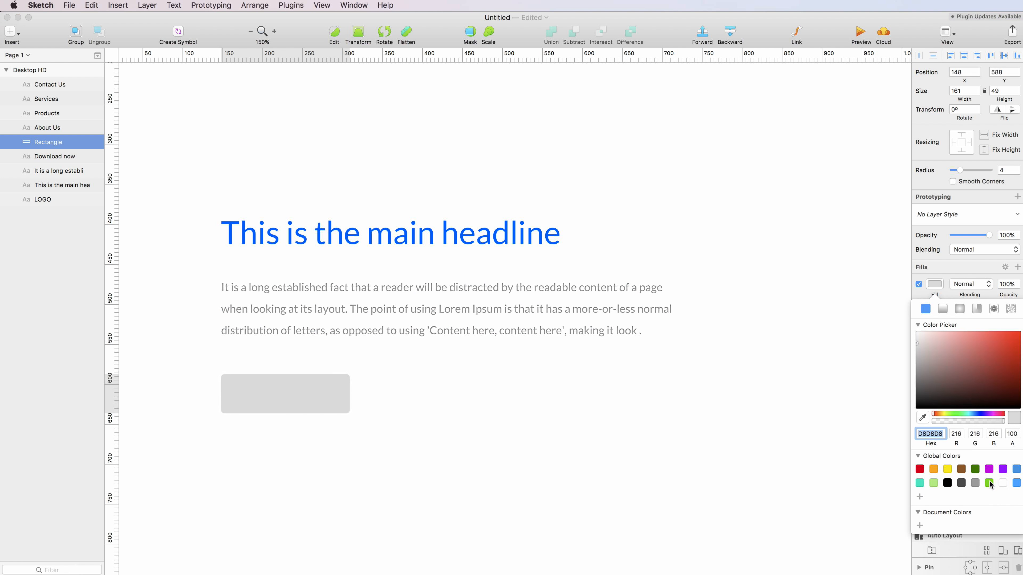
left_click(989, 482)
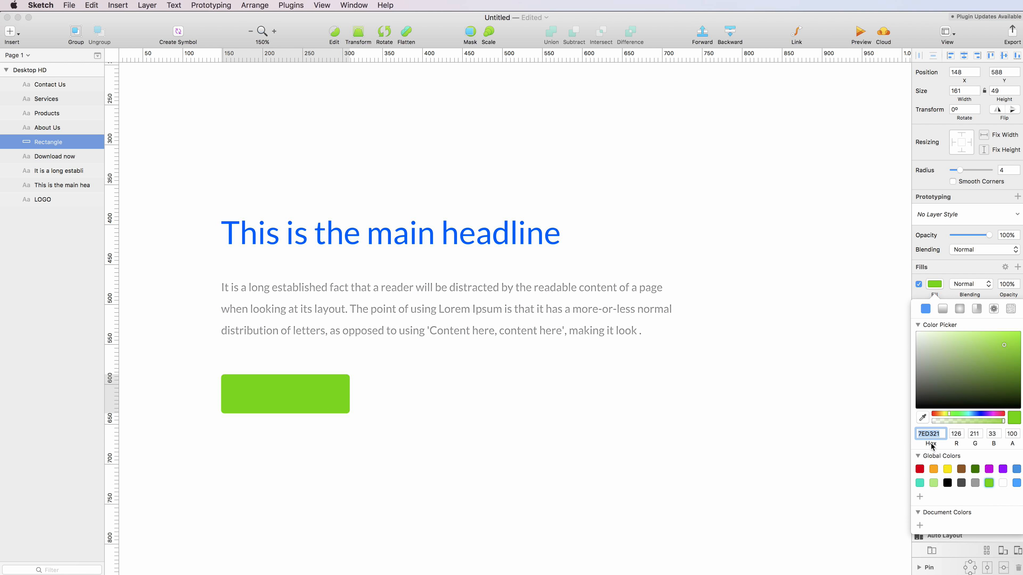
left_click(924, 417)
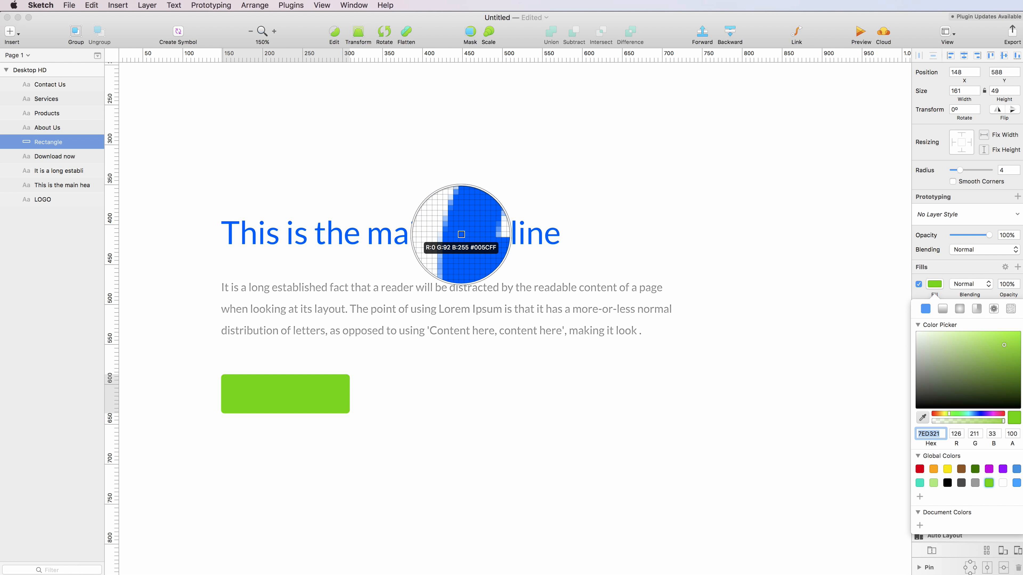
left_click(463, 237)
left_click_drag(968, 412, 957, 414)
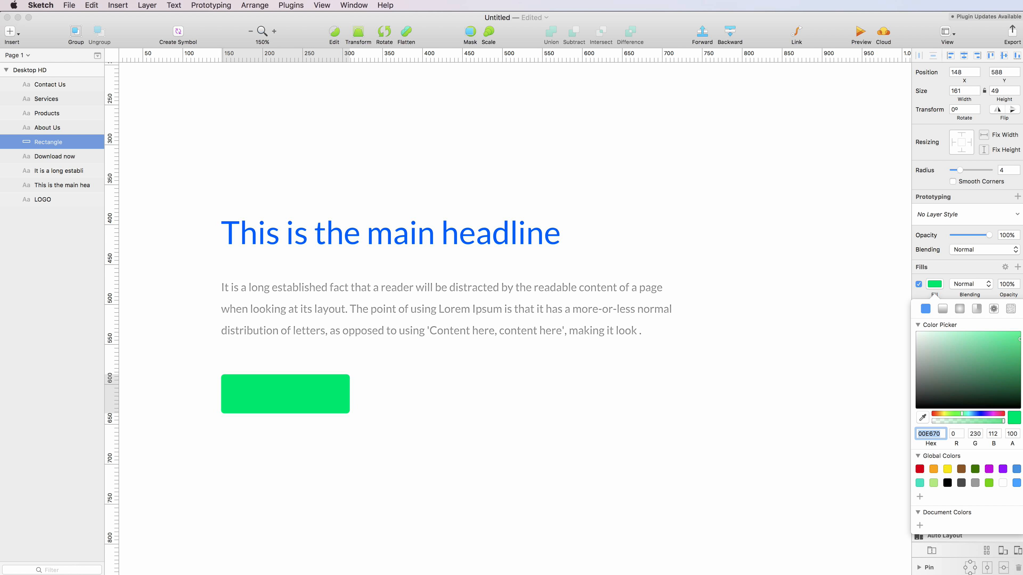
- Send the green rectangle behind the Download now text
scroll(390, 442, "down", 5)
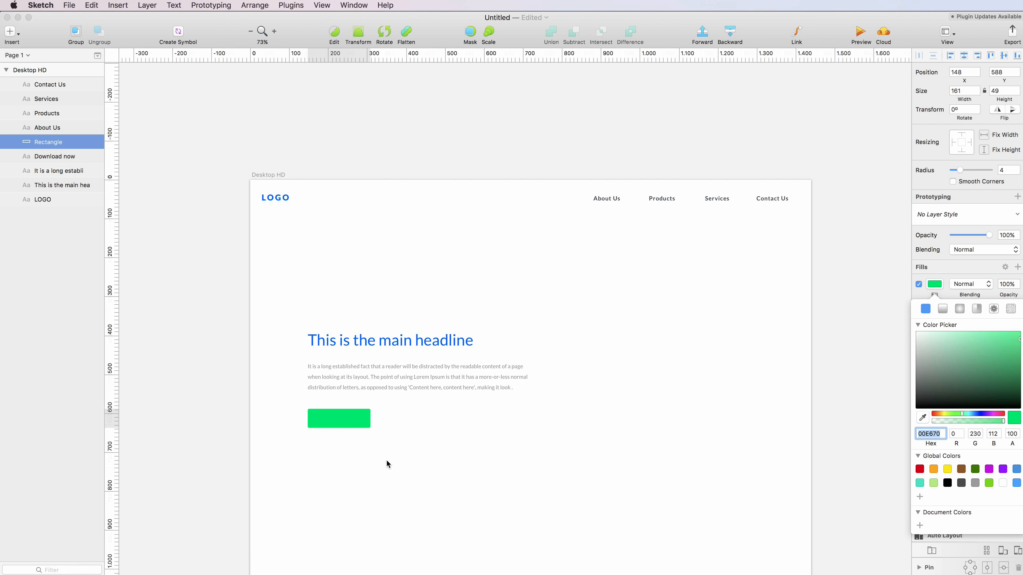
left_click(354, 422)
key("alt")
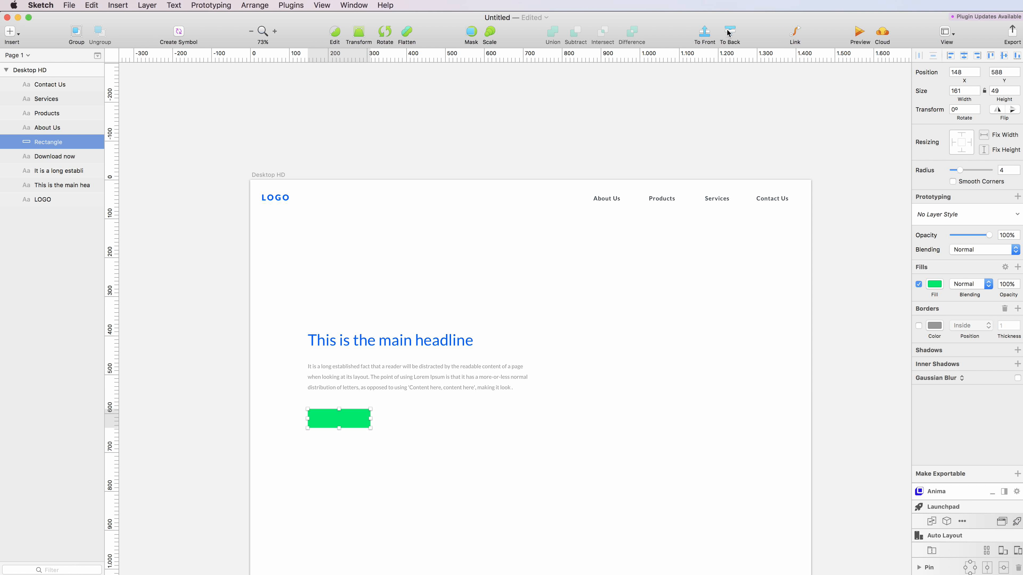
left_click(730, 30)
- Move the Download now text inside the green rectangle, to about X 159, Y 598
scroll(481, 359, "down", 1)
scroll(481, 359, "up", 5)
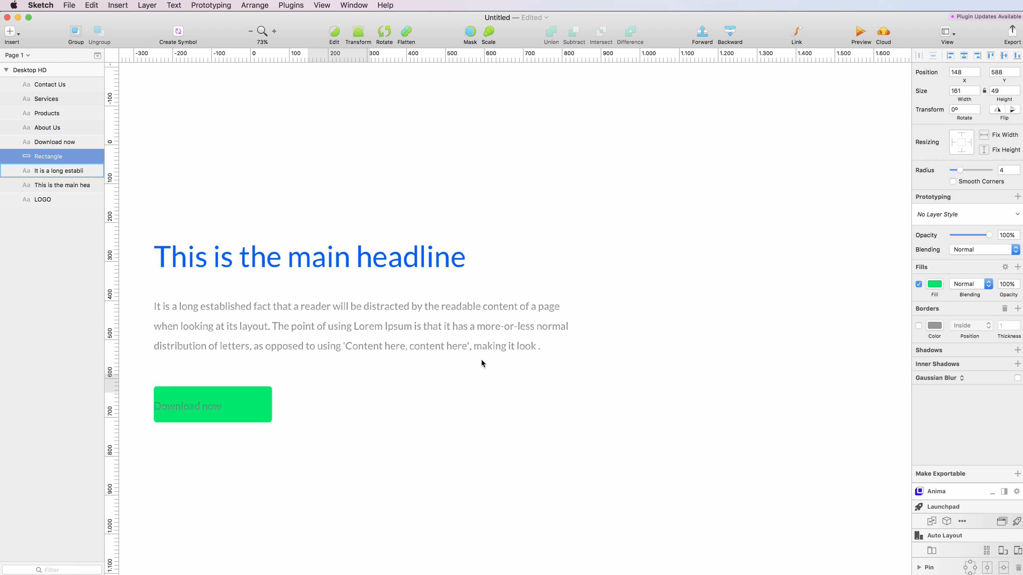
scroll(481, 360, "left", 5)
left_click_drag(334, 388, 327, 409)
left_click(321, 417)
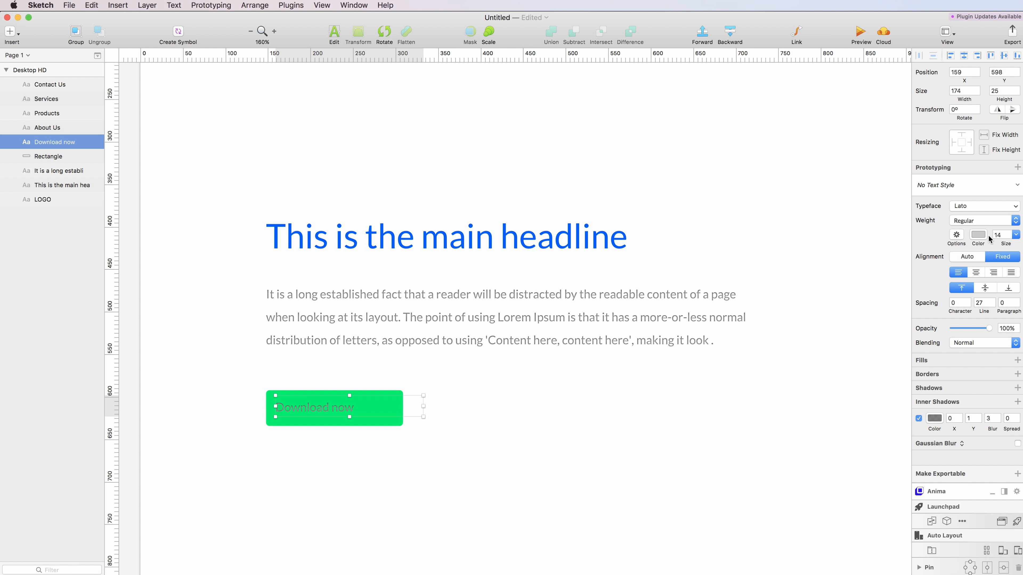
- Set the Download now text color to white FFFFFF and turn off its inner shadow
left_click(977, 234)
left_click(1003, 413)
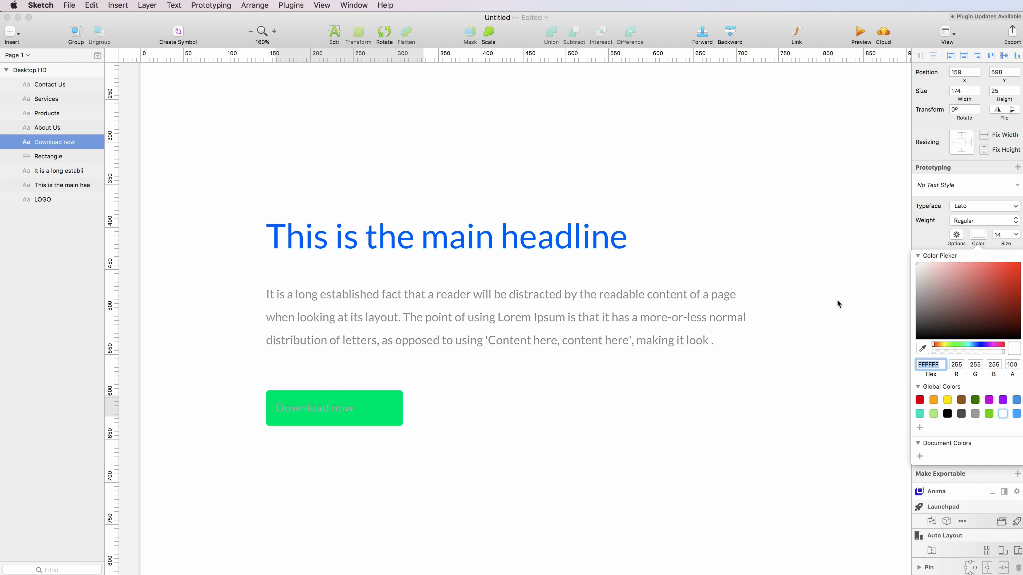
left_click(926, 231)
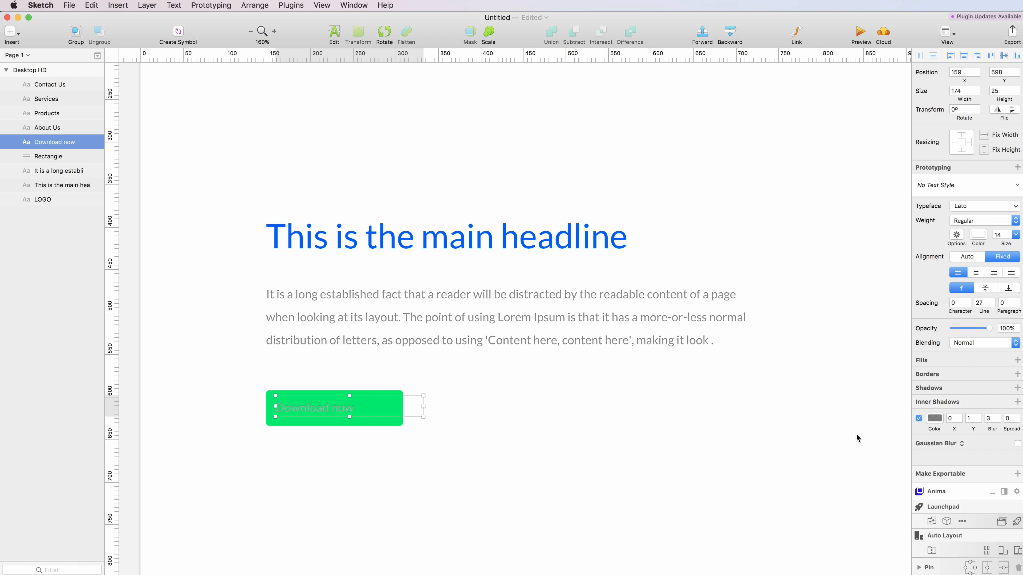
left_click(919, 419)
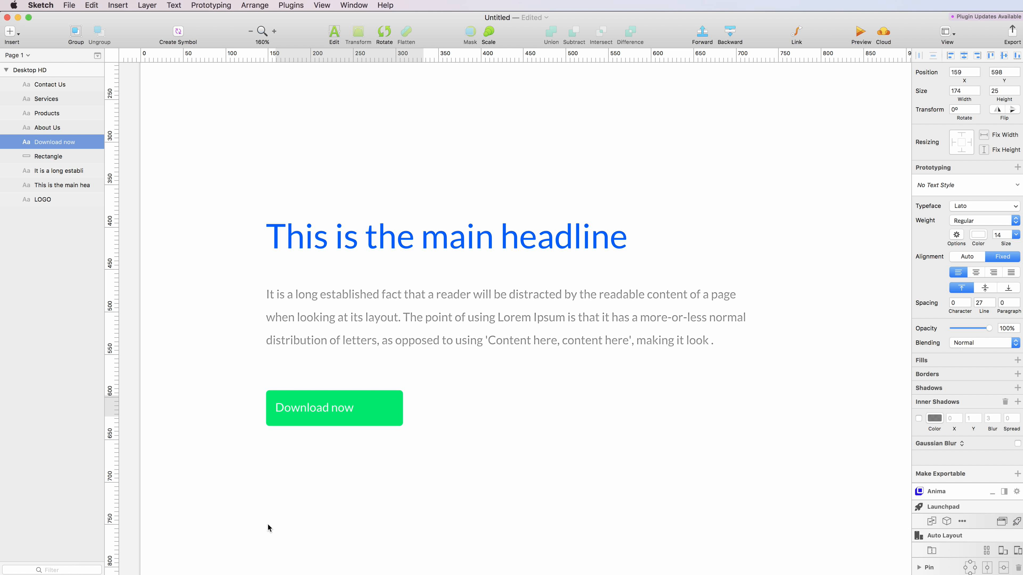
- Narrow the Download now text box to about 104 wide and nudge it right to about X 165
left_click(319, 409)
left_click_drag(422, 408, 359, 408)
key("Right")
key("Right")
key("Right")
key("Right")
key("Right")
key("Right")
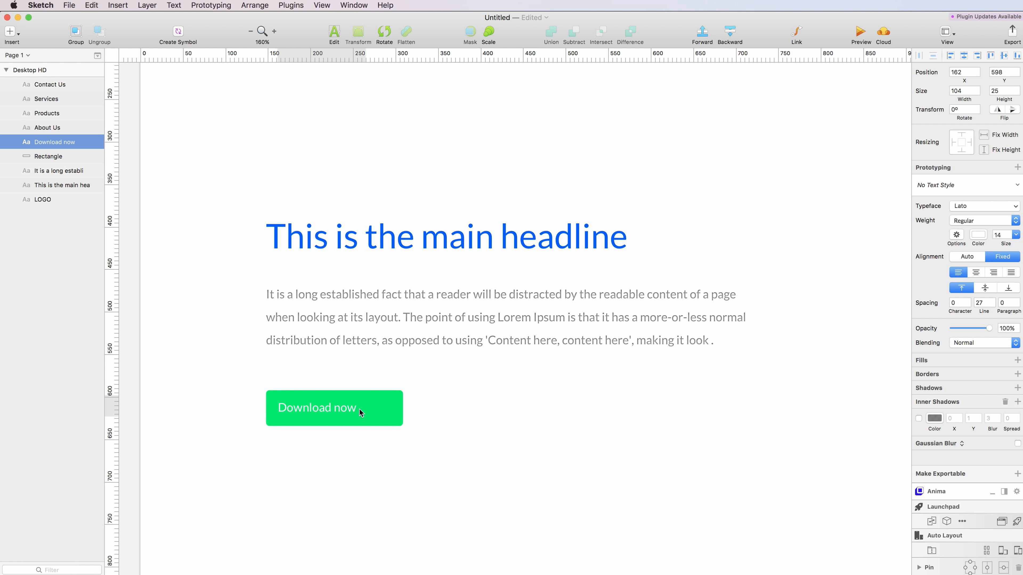
- Shrink the green rectangle around the Download now text to about 129 by 36, at about Y 595
scroll(359, 409, "down", 1)
left_click(365, 390)
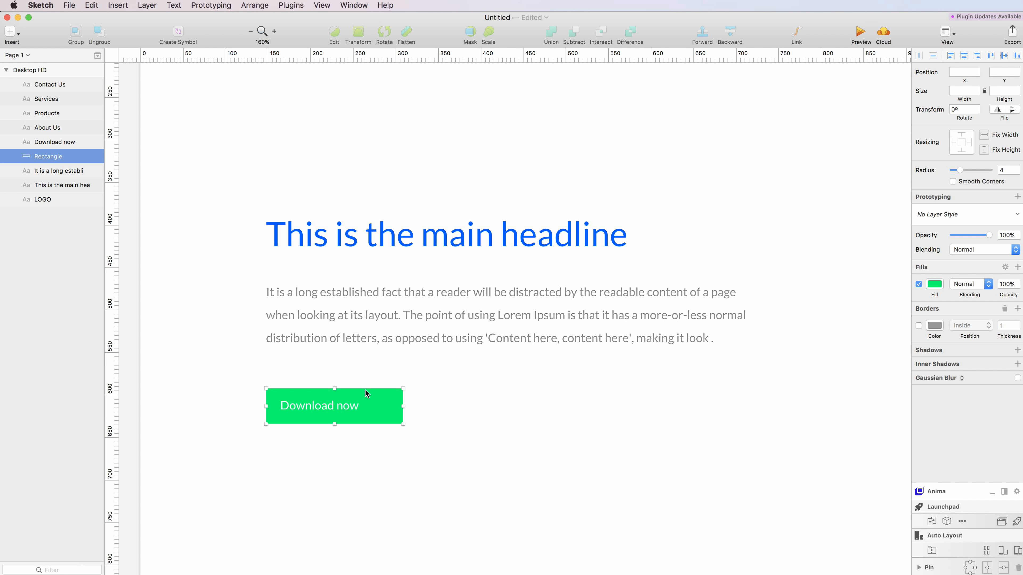
left_click_drag(335, 387, 334, 393)
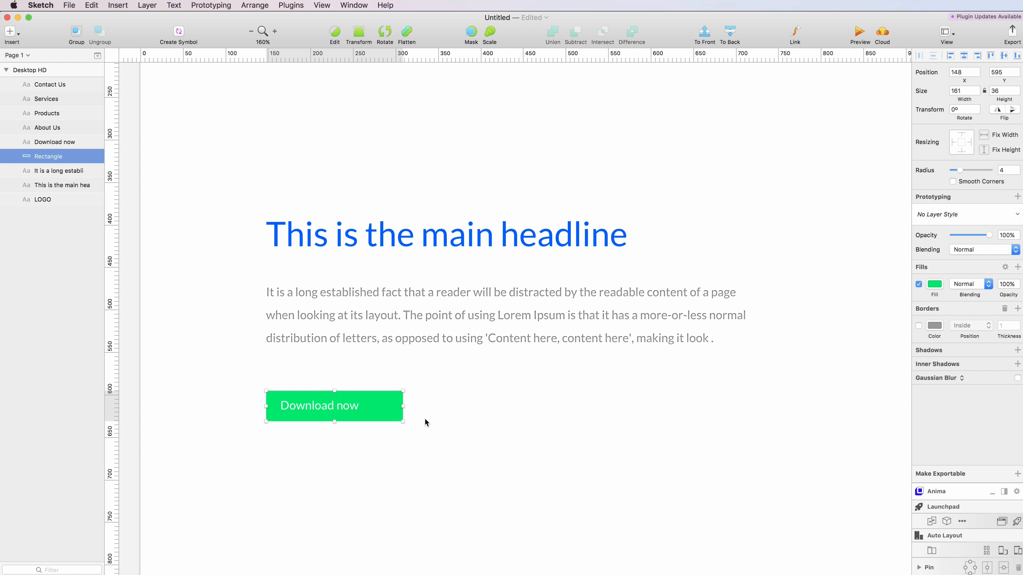
left_click_drag(403, 406, 374, 411)
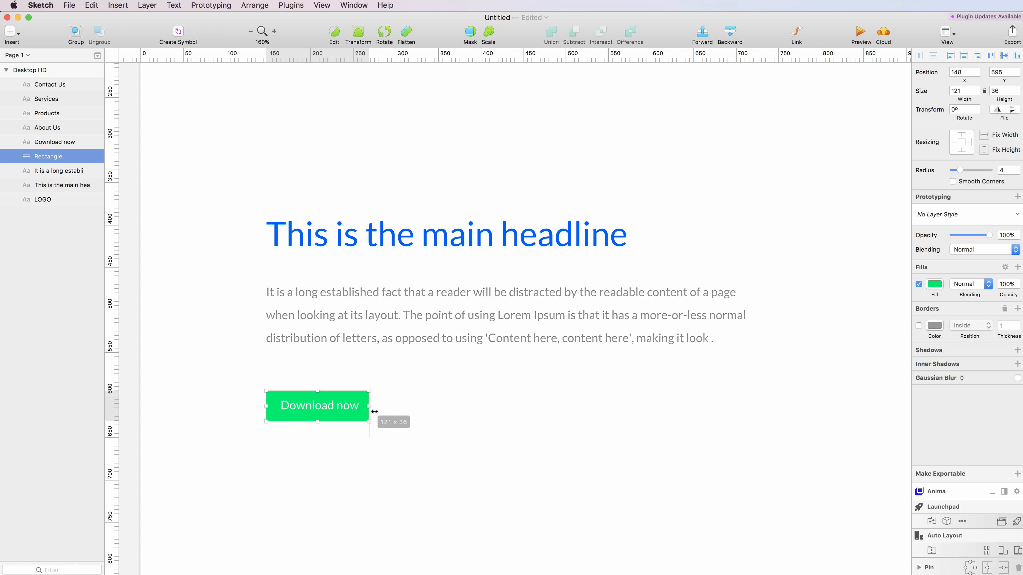
left_click(402, 445)
scroll(402, 445, "up", 2)
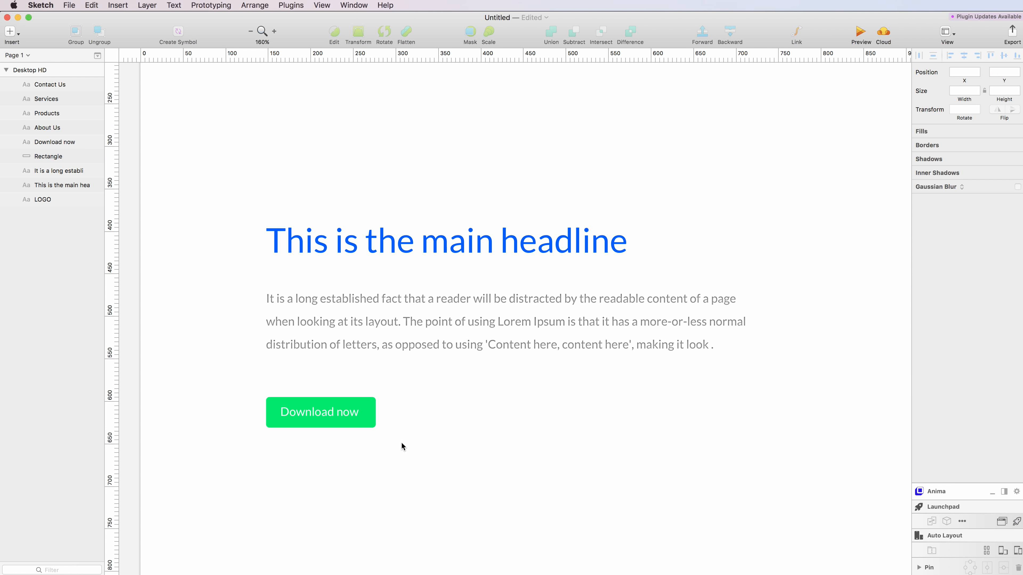
- Center-align the Download now text, stretch its box across the button to about 129 wide, and place it at Y 598
left_click(328, 424)
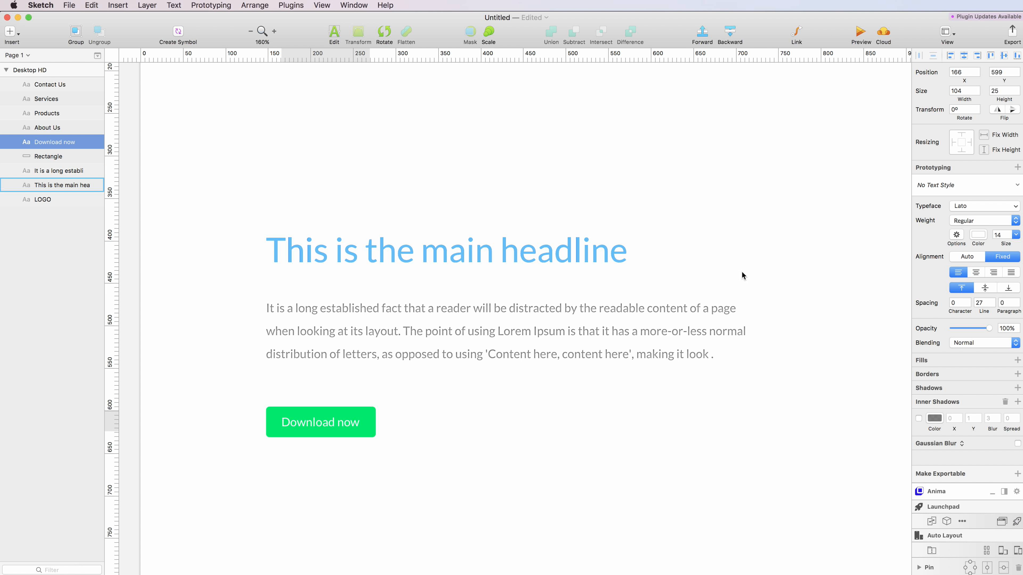
left_click(976, 272)
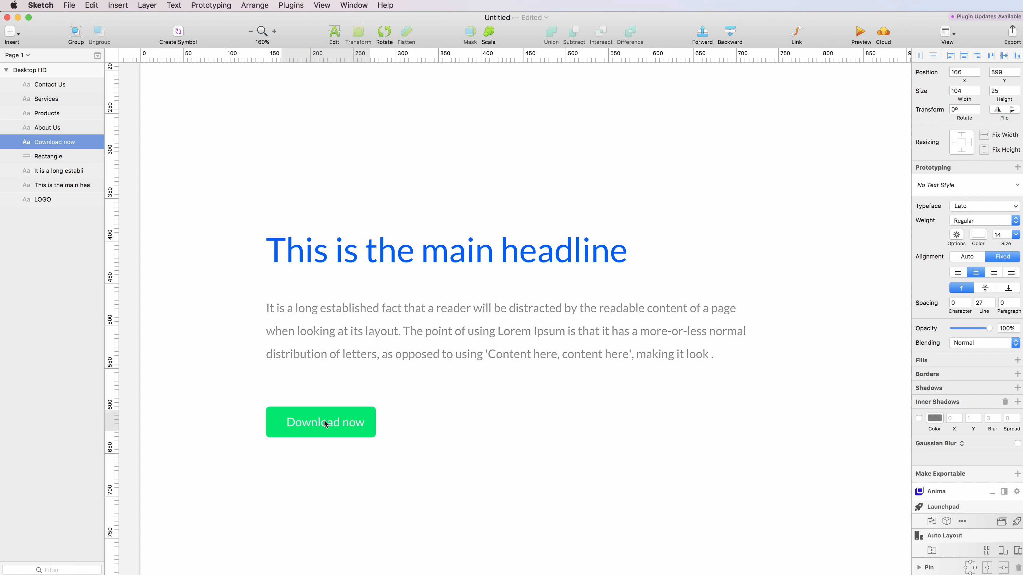
left_click_drag(283, 421, 266, 421)
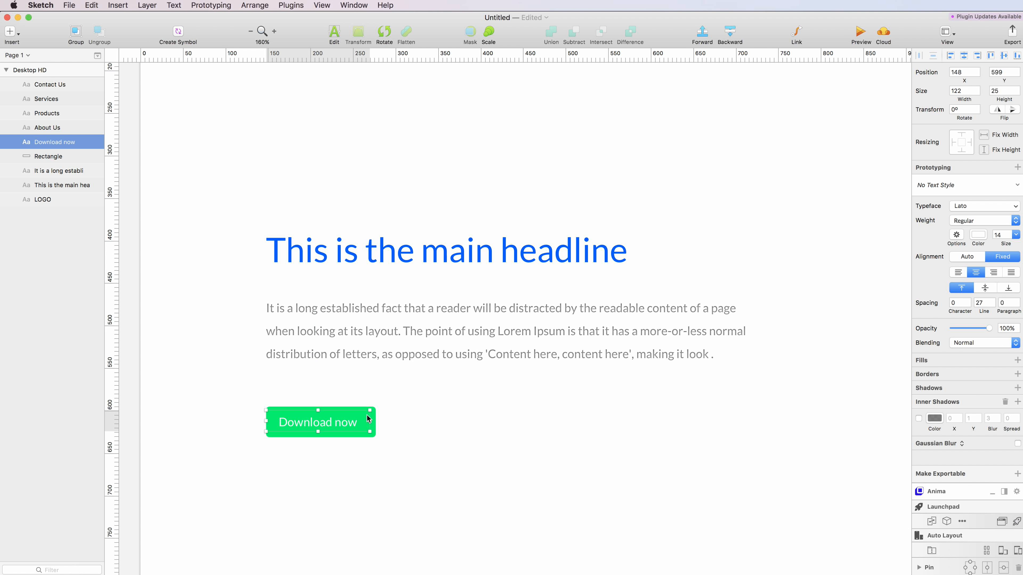
left_click_drag(368, 422, 375, 422)
left_click(418, 403)
left_click(342, 422)
key("Up")
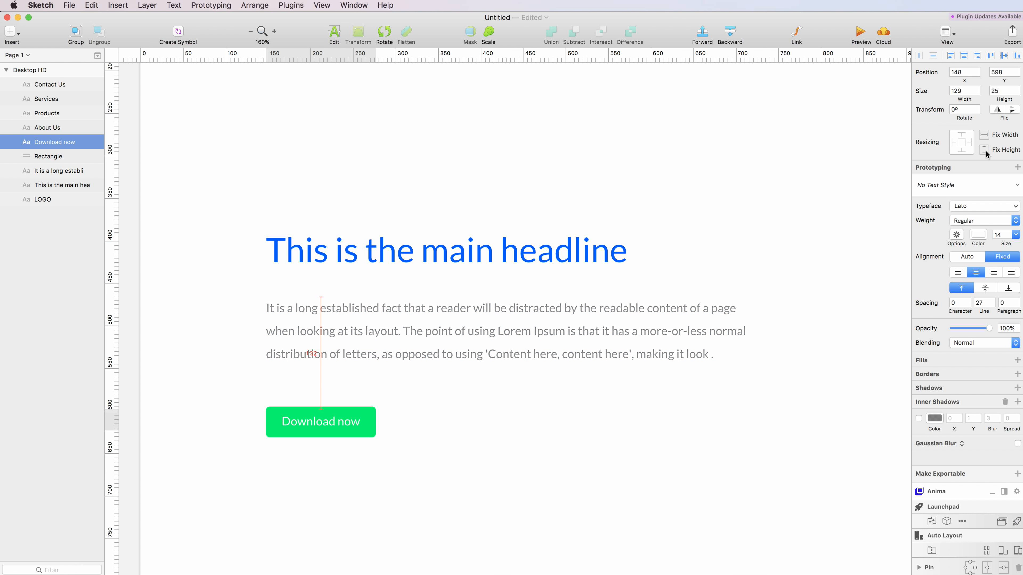
- Change the Download now text to a bold Lato weight
left_click(975, 221)
left_click(961, 282)
left_click(534, 418)
- Draw a square about 527 by 527 right of the headline at about X 849, Y 229, and turn off its border
scroll(533, 419, "down", 5)
scroll(532, 419, "right", 5)
scroll(532, 418, "down", 2)
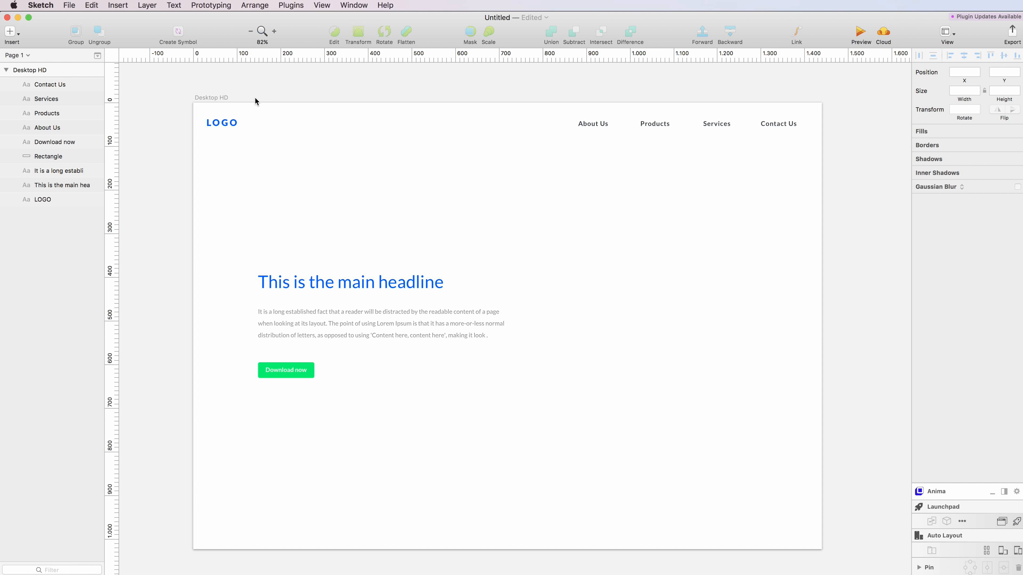
left_click(15, 37)
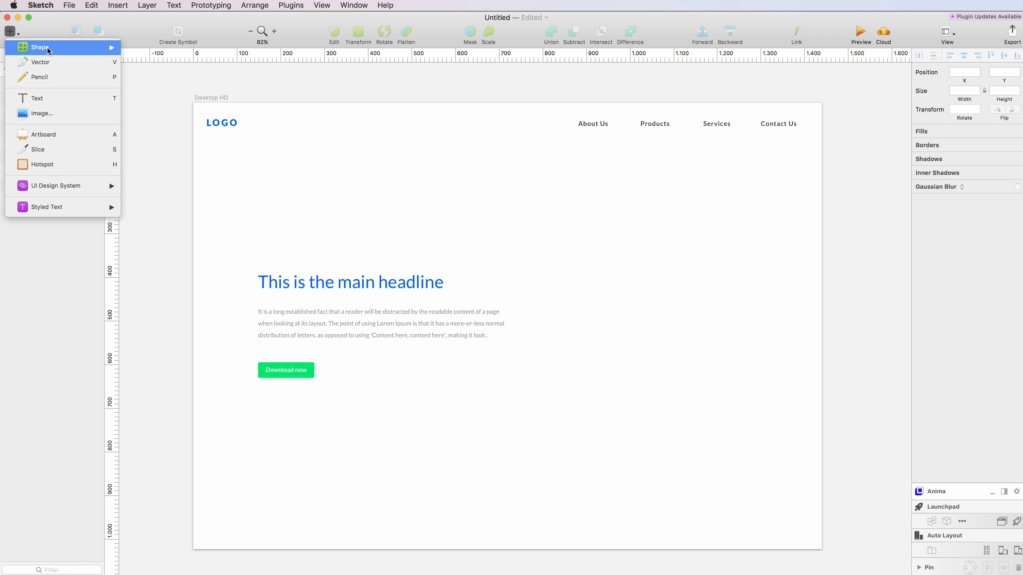
mouse_move(48, 47)
left_click(146, 79)
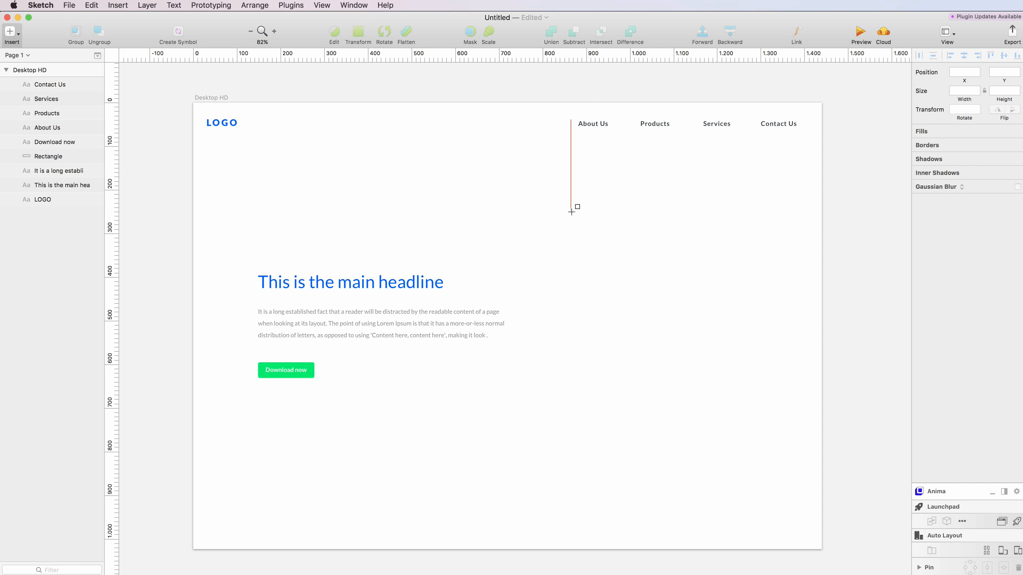
mouse_move(566, 205)
left_mouse_down()
mouse_move(759, 417)
mouse_move(792, 421)
mouse_move(794, 432)
left_mouse_up()
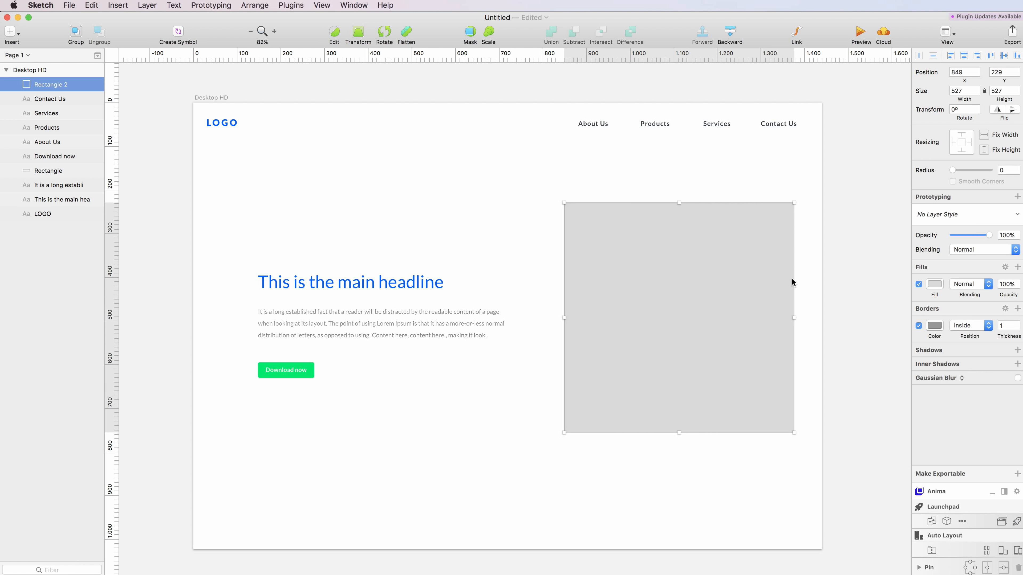
left_click(919, 325)
- Switch the square's fill to an image fill and browse to the Business folder in Free Photos Assets on the Desktop
left_click(935, 284)
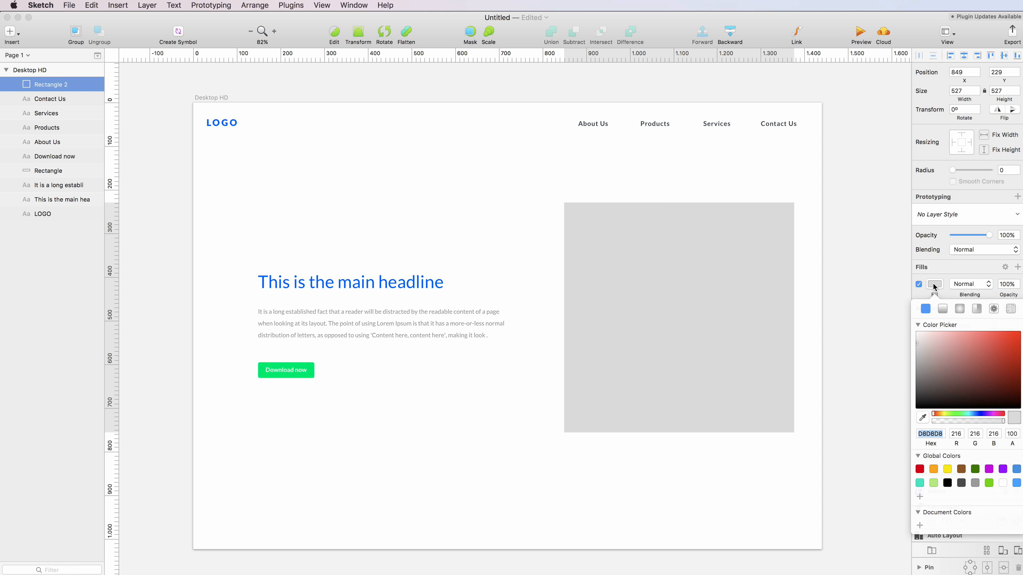
left_click(995, 309)
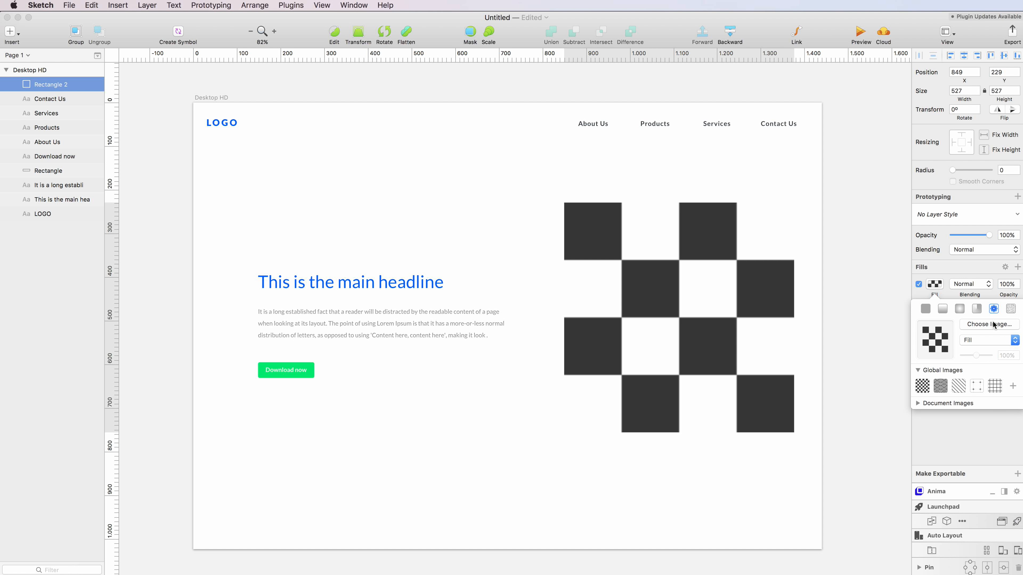
left_click(993, 323)
left_click(527, 206)
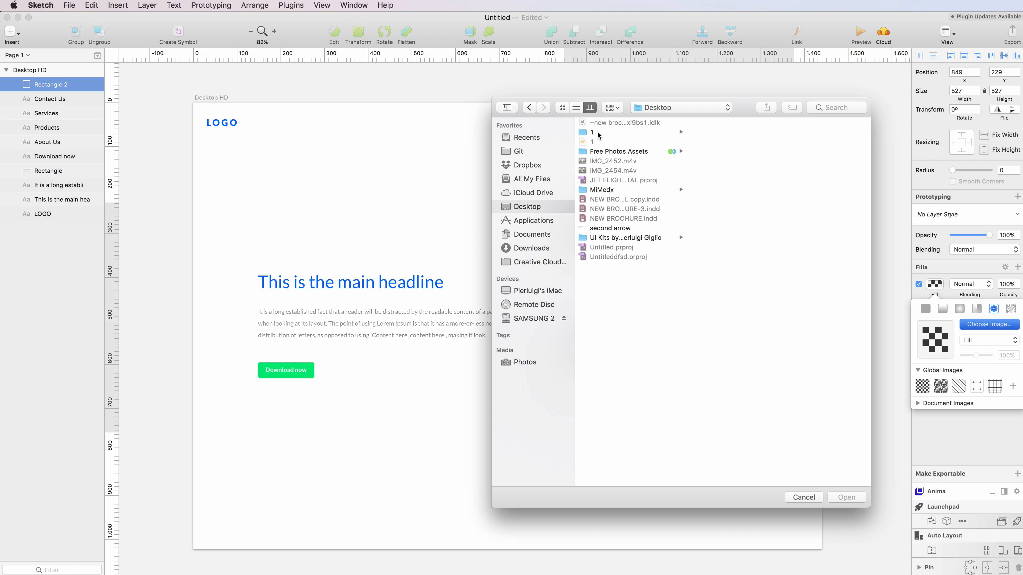
left_click(619, 152)
key("Right")
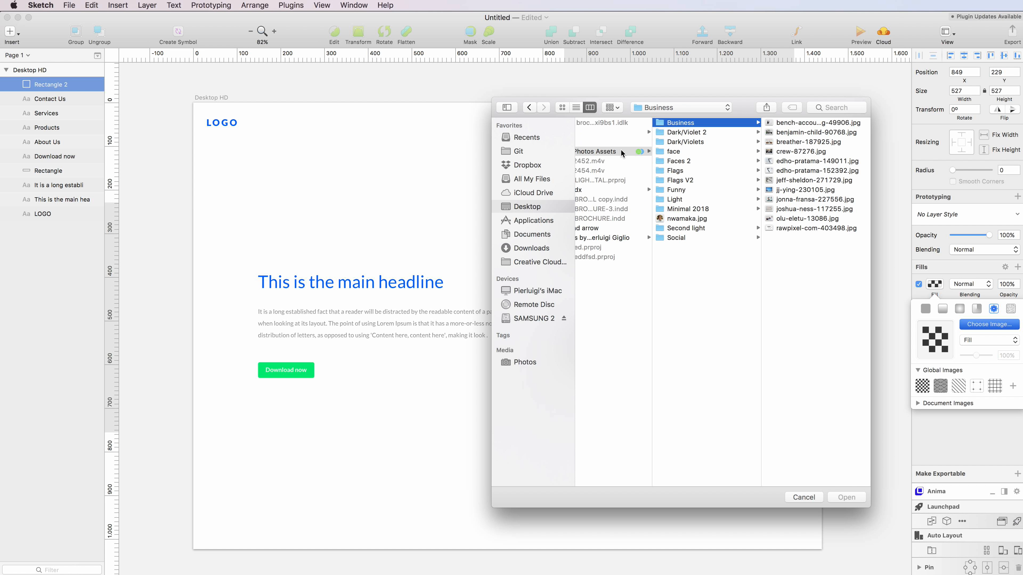
key("Right")
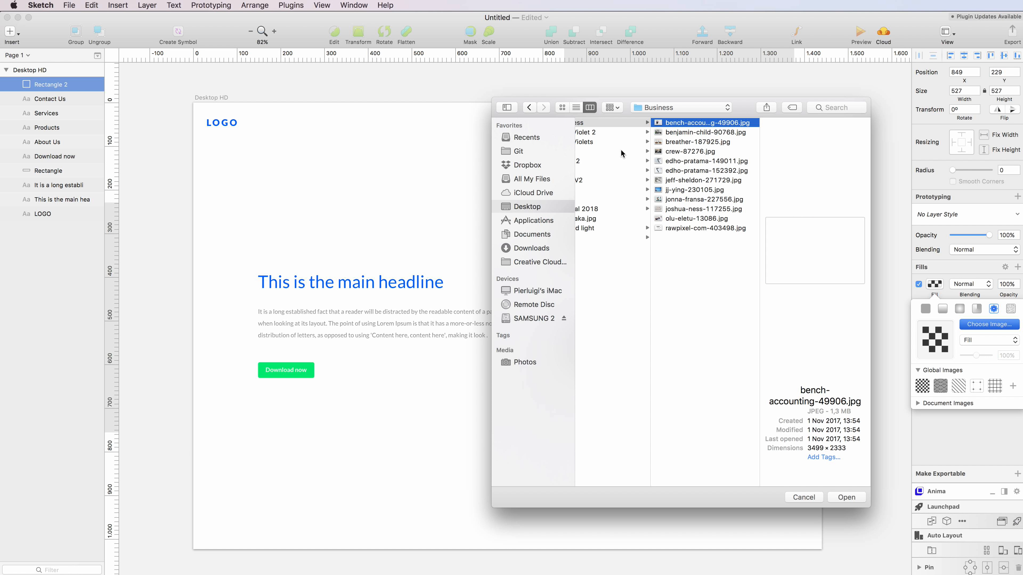
- Fill the square with the photo of a snowy mountain framed by cherry blossoms and enlarge it to about 597 by 597
key("Down")
key("Down")
key("Down")
key("Down")
key("Down")
key("Down")
key("Down")
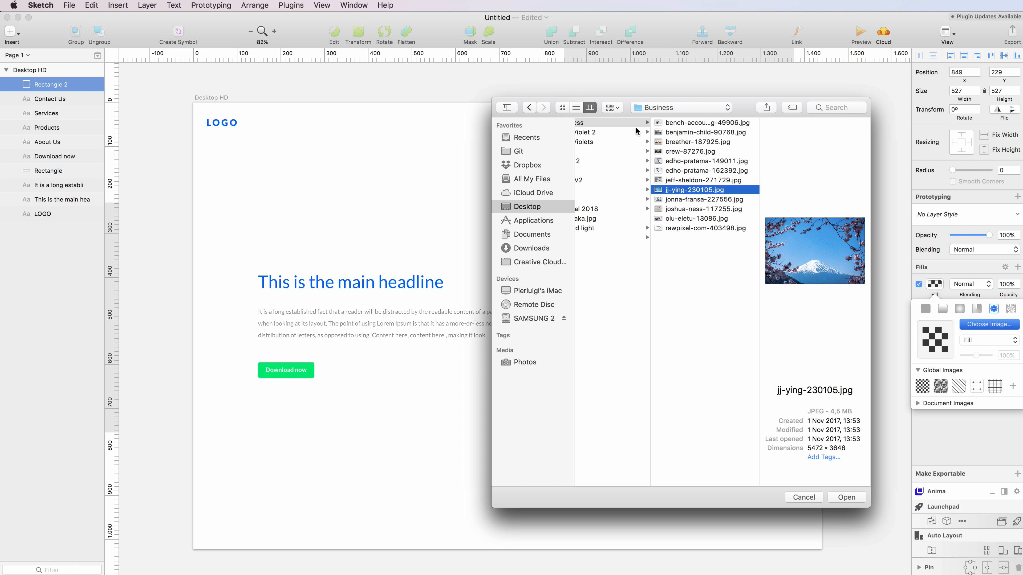
key("Return")
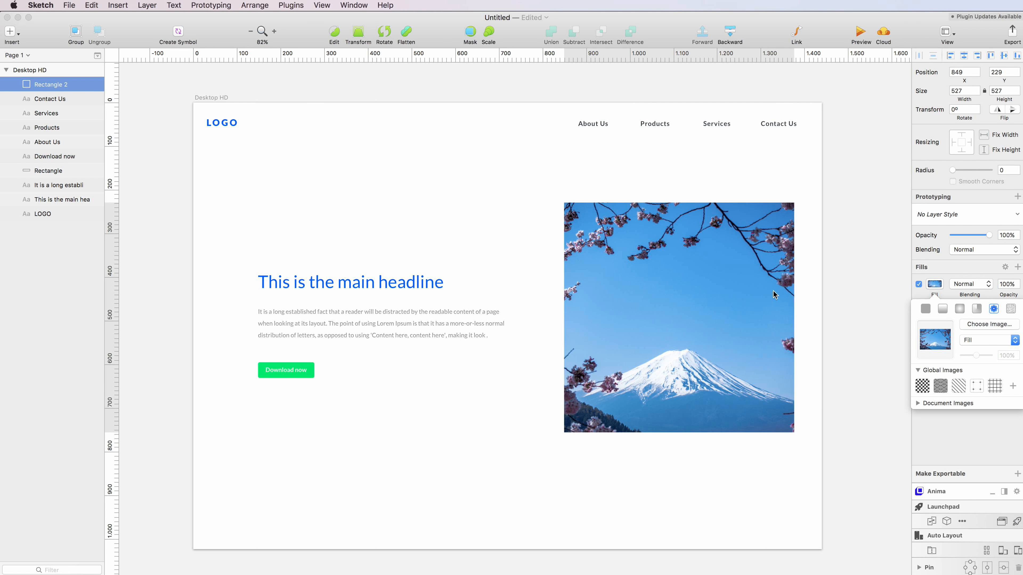
left_click_drag(825, 315, 801, 327)
- Choose a new image for the square's fill and browse to the Light folder in Free Photos Assets
left_click(968, 325)
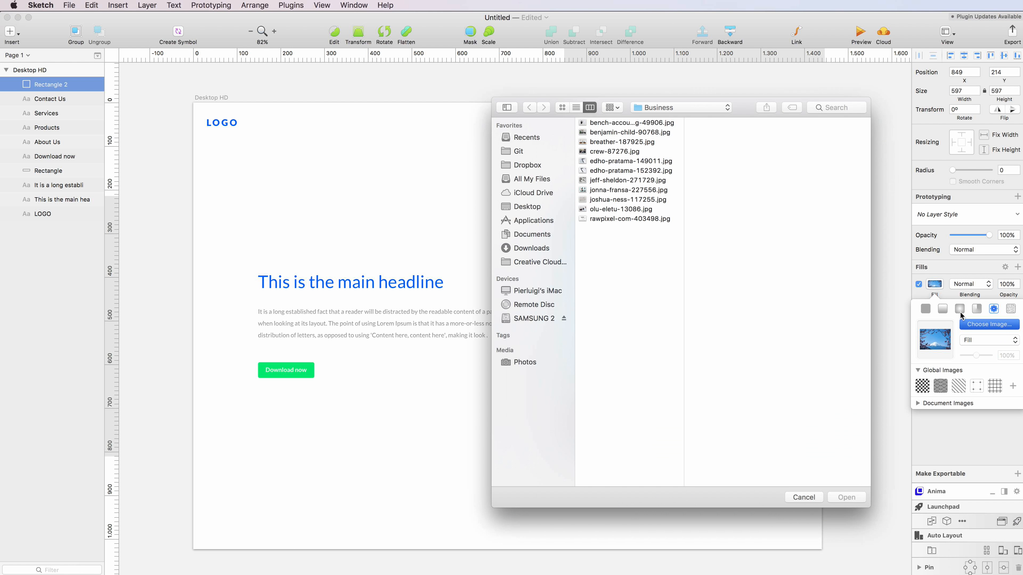
left_click(636, 113)
left_click(678, 120)
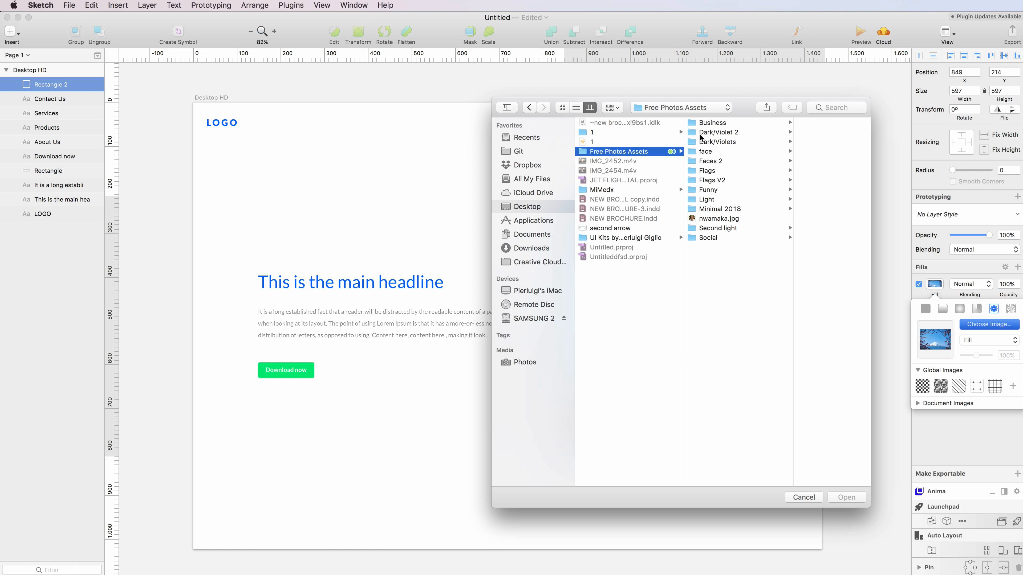
left_click(745, 151)
key("Down")
key("Down")
key("Down")
key("Down")
key("Down")
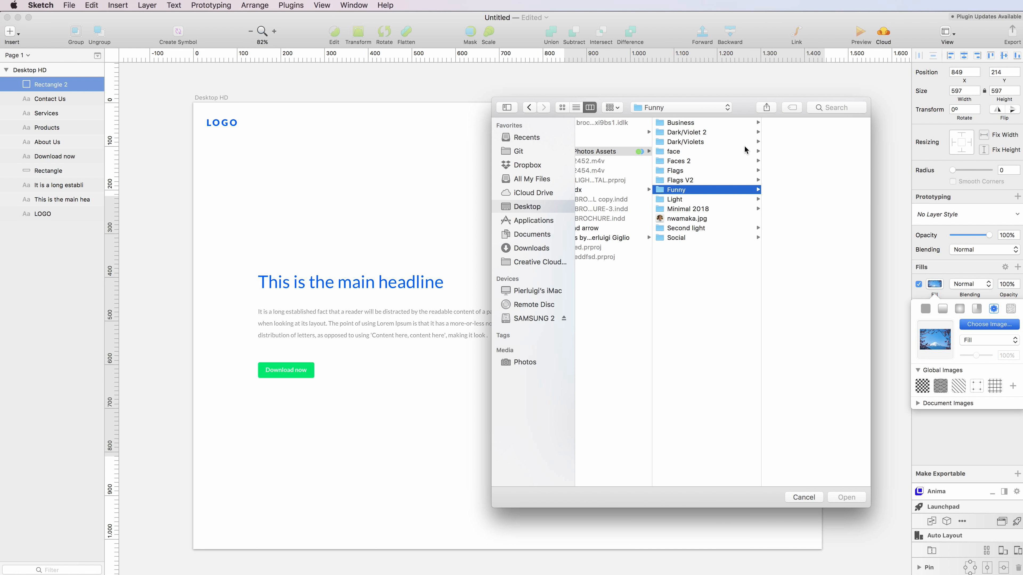
key("Right")
key("Down")
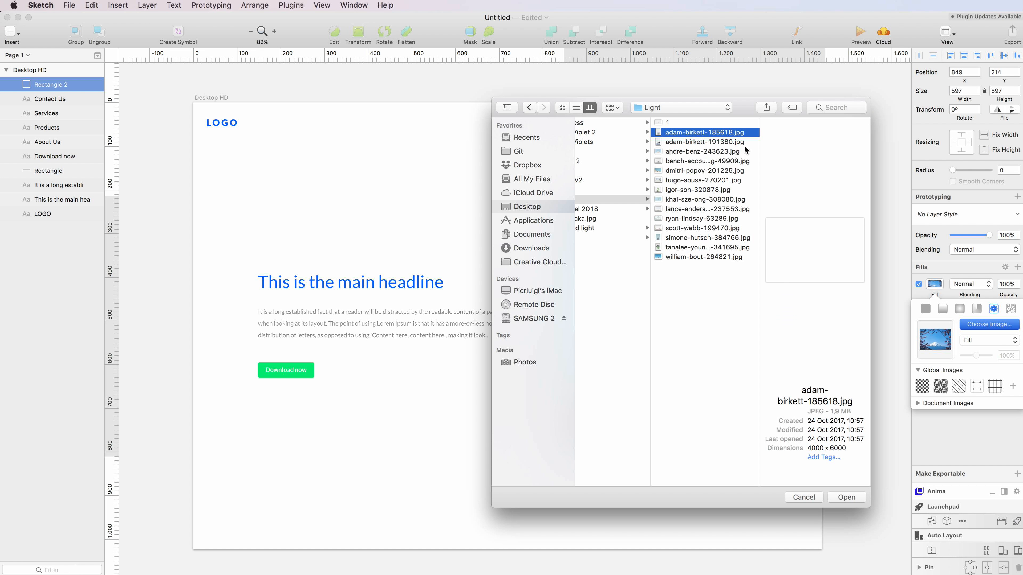
- Fill the square with the Light folder's photo of a red suspension bridge tower against a blue sky
key("Down")
key("alt+Down")
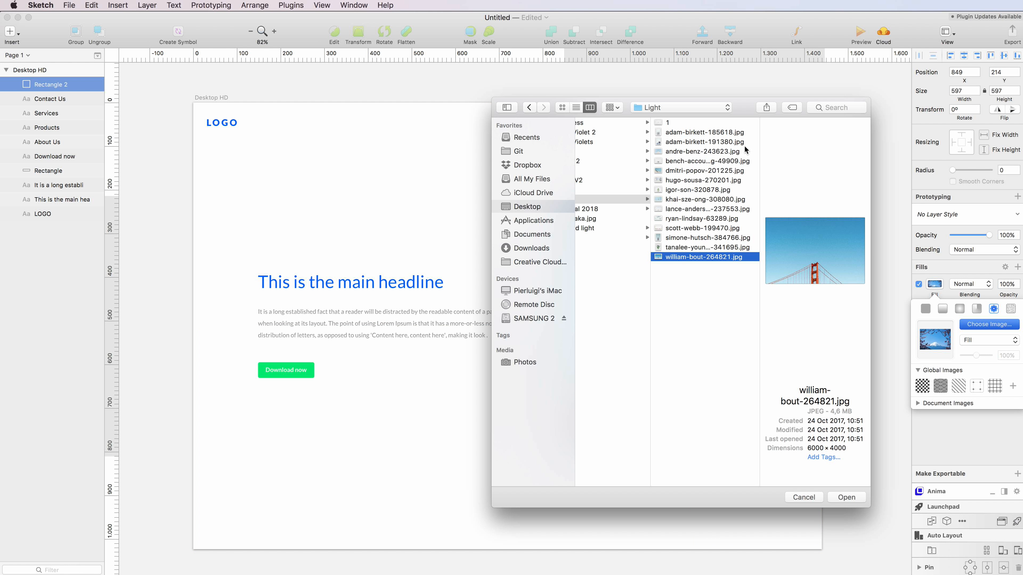
key("Up")
key("Down")
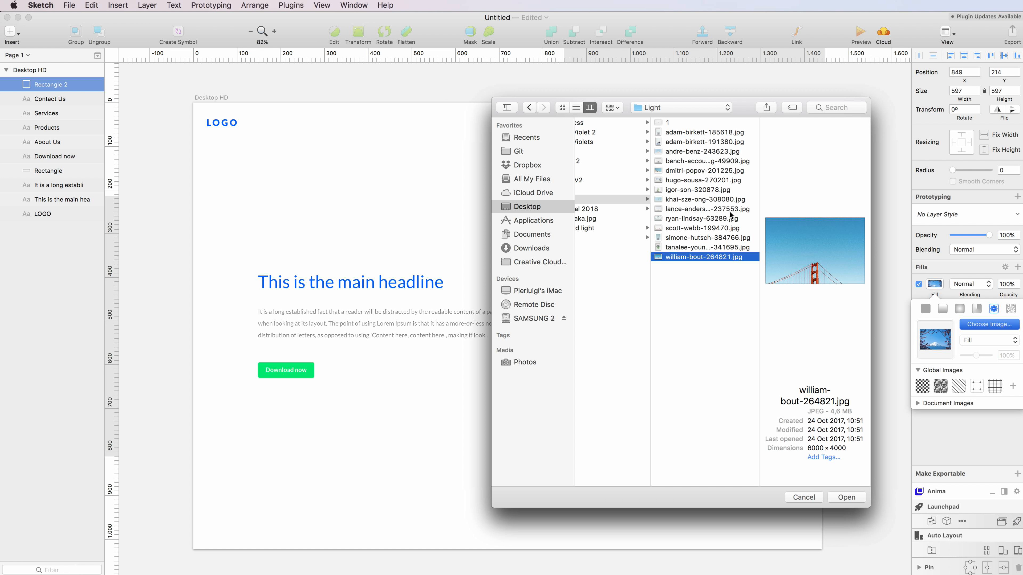
double_click(661, 256)
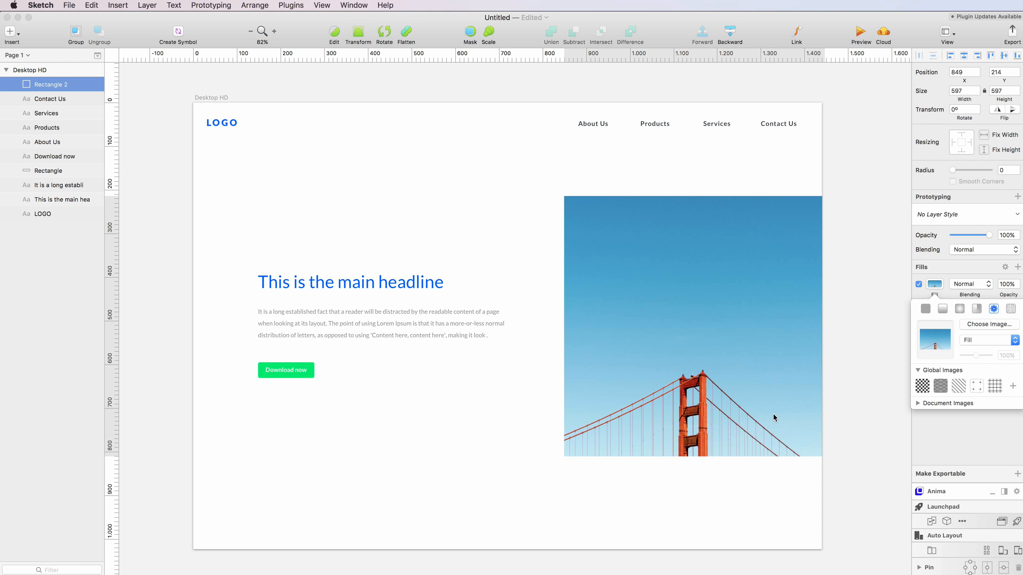
- Change the main headline's text color to dark slate blue, hex 2C3A51
left_click(371, 292)
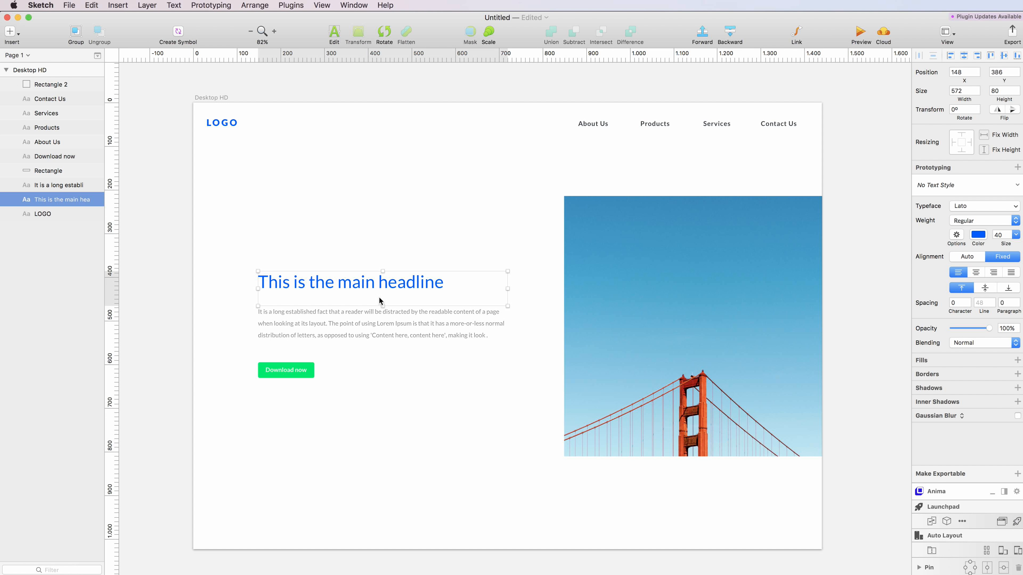
left_click(978, 234)
mouse_move(947, 305)
left_mouse_down()
mouse_move(942, 315)
mouse_move(963, 315)
left_mouse_up()
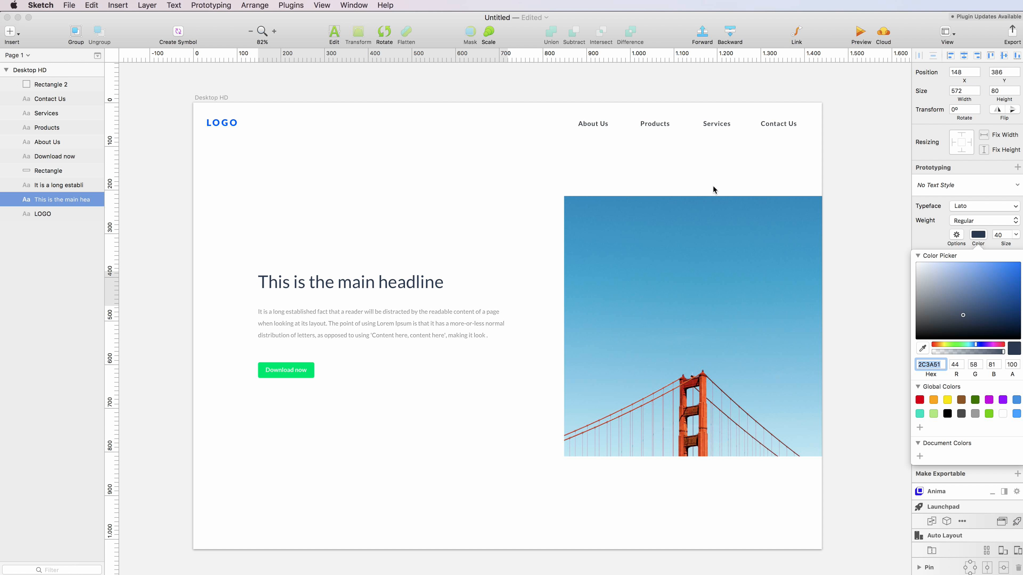
left_click(345, 255)
left_click(340, 226)
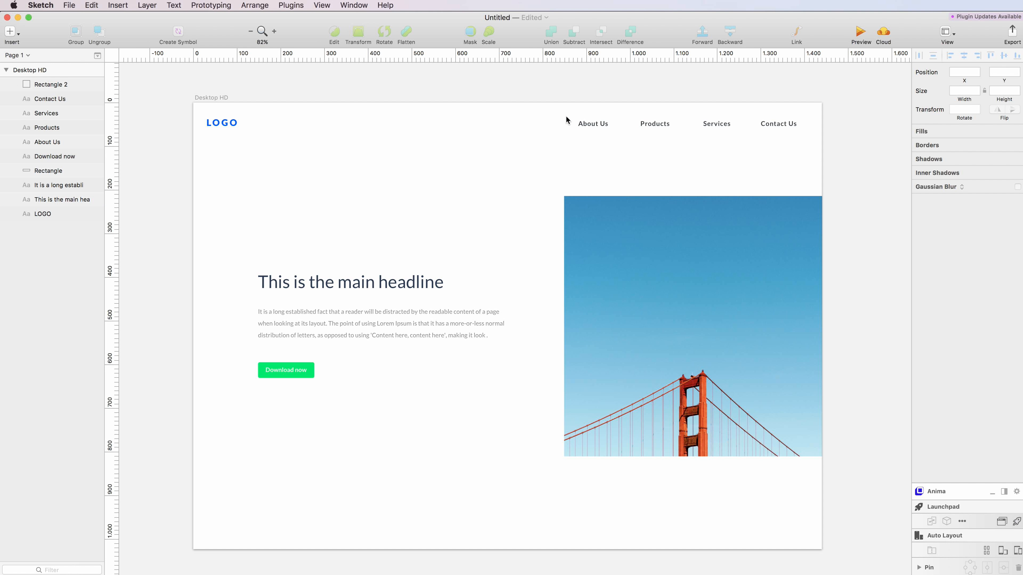
- Set the four navigation menu items from About Us to Contact Us to the Regular weight
left_click_drag(566, 120, 832, 136)
left_click(979, 224)
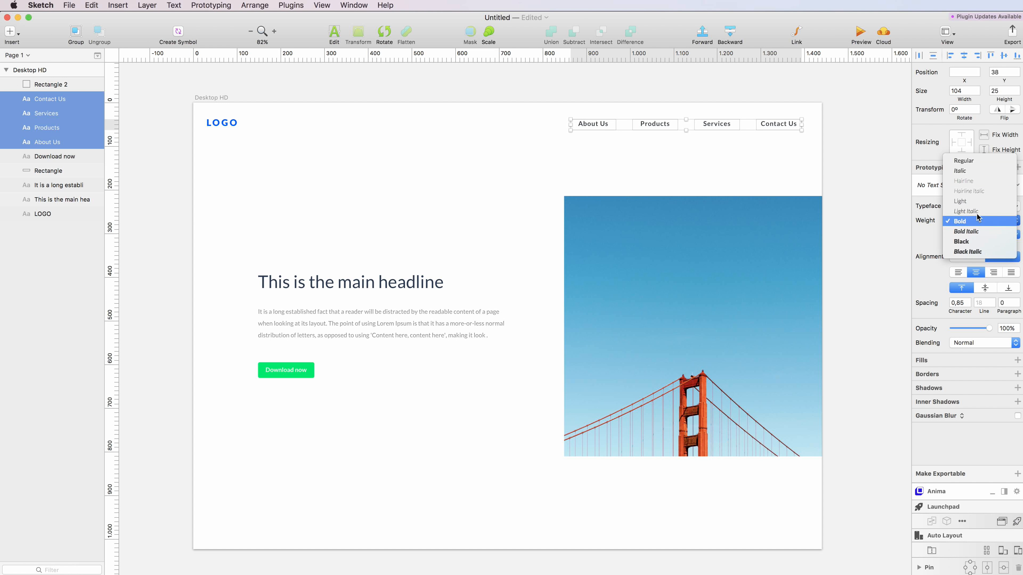
left_click(965, 162)
left_click(602, 174)
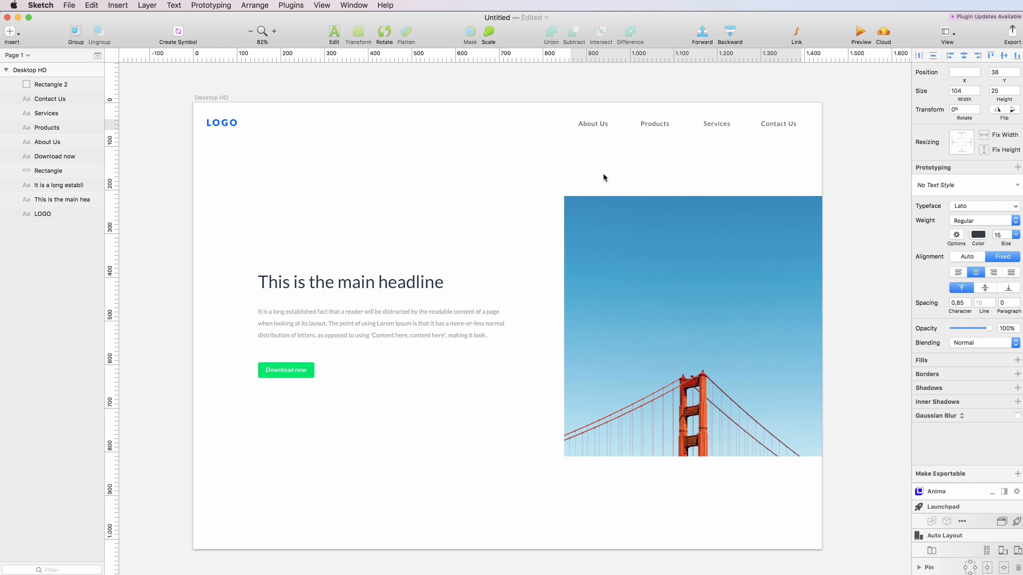
- Darken the green fill of the rectangle behind Download now to hex 00DC6B
scroll(604, 177, "left", 1)
scroll(609, 176, "up", 1)
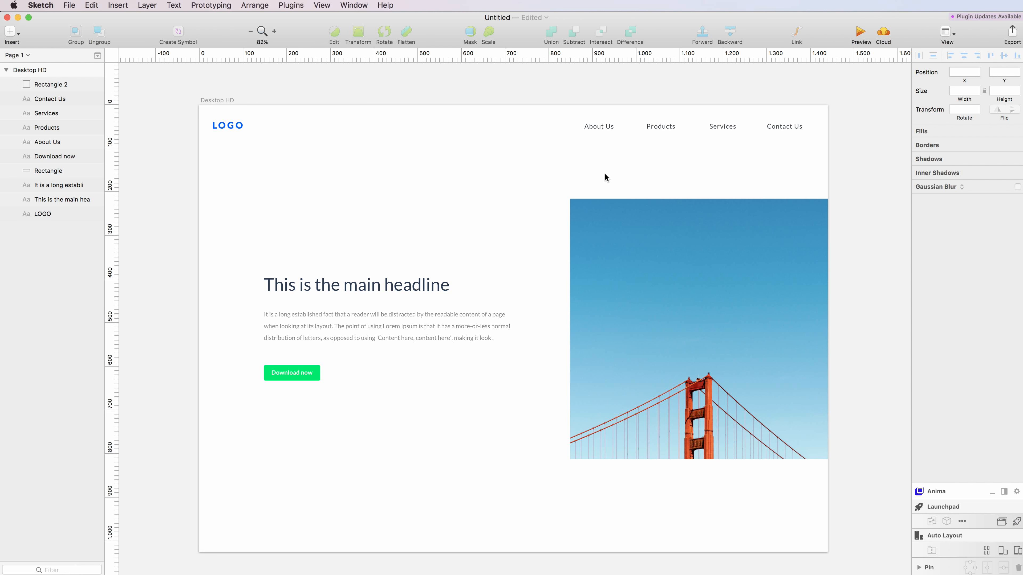
left_click(317, 374)
left_click(313, 379)
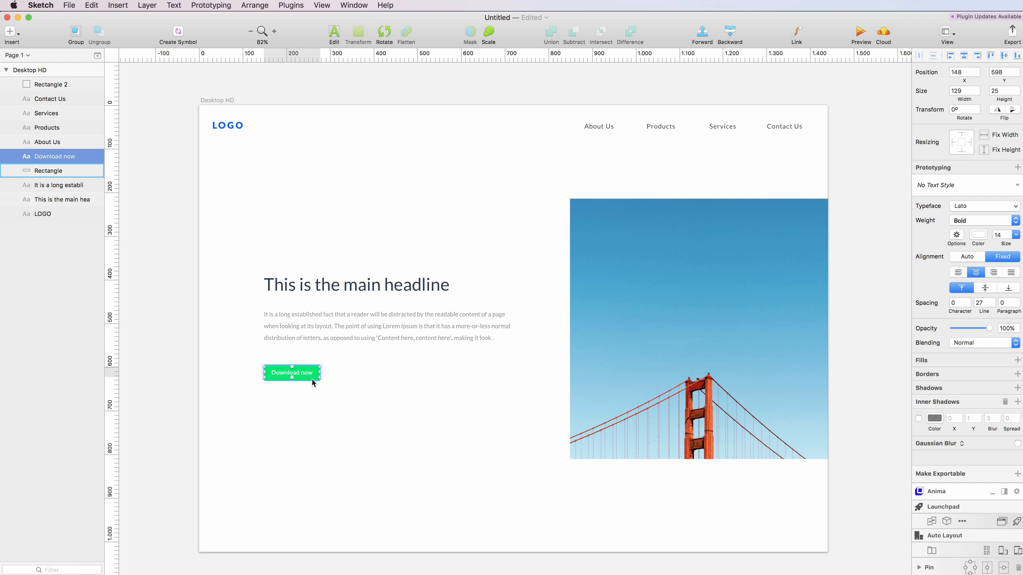
left_click(935, 284)
type("00DD6C")
key("Return")
type("00DC6B")
key("Return")
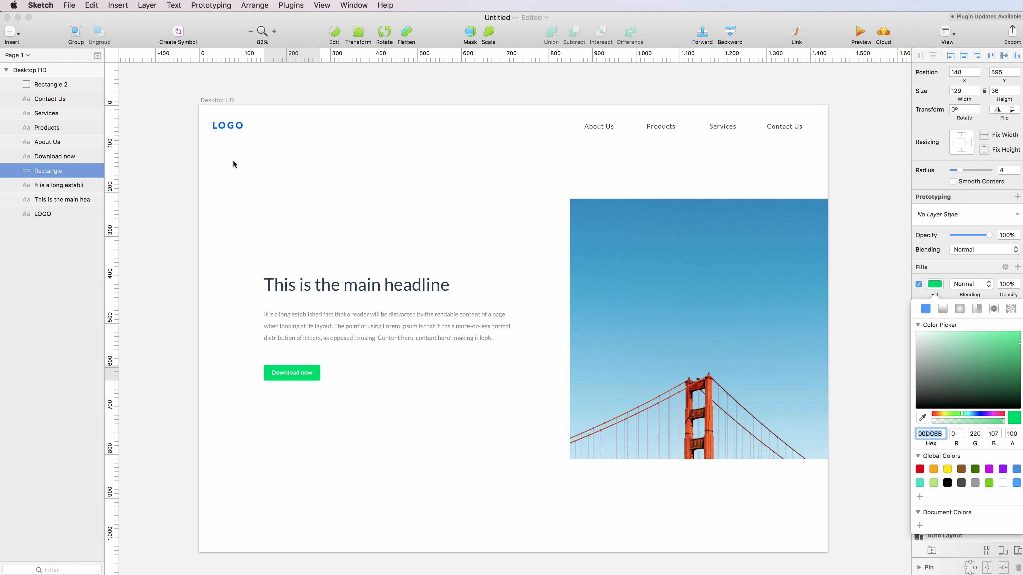
left_click(303, 389)
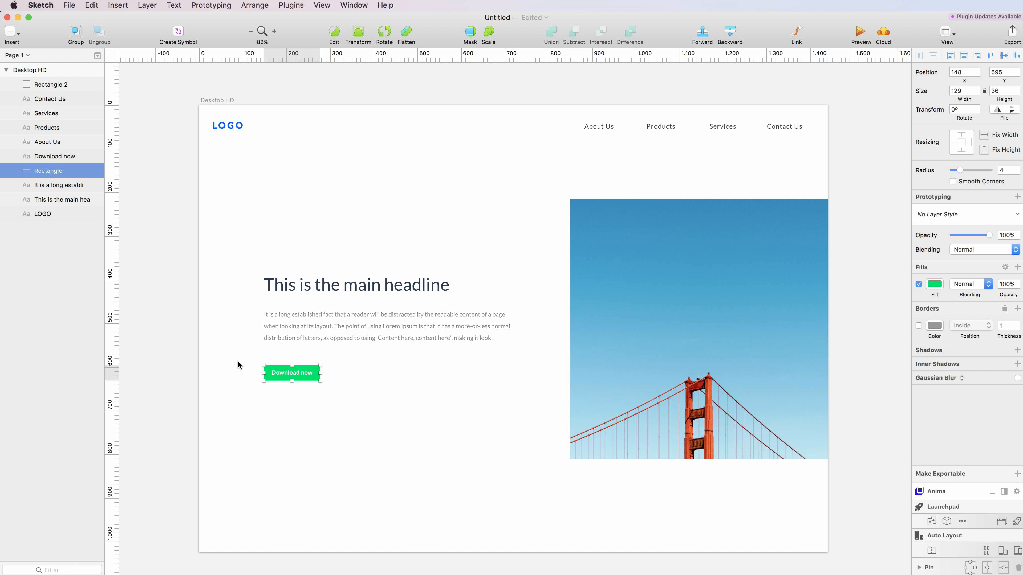
- Move the Download now label and its green rectangle together up 14 px, closer to the intro paragraph
left_click(292, 335)
left_click_drag(249, 365, 327, 390)
key("shift+Up")
key("Up")
key("Up")
key("Up")
key("Up")
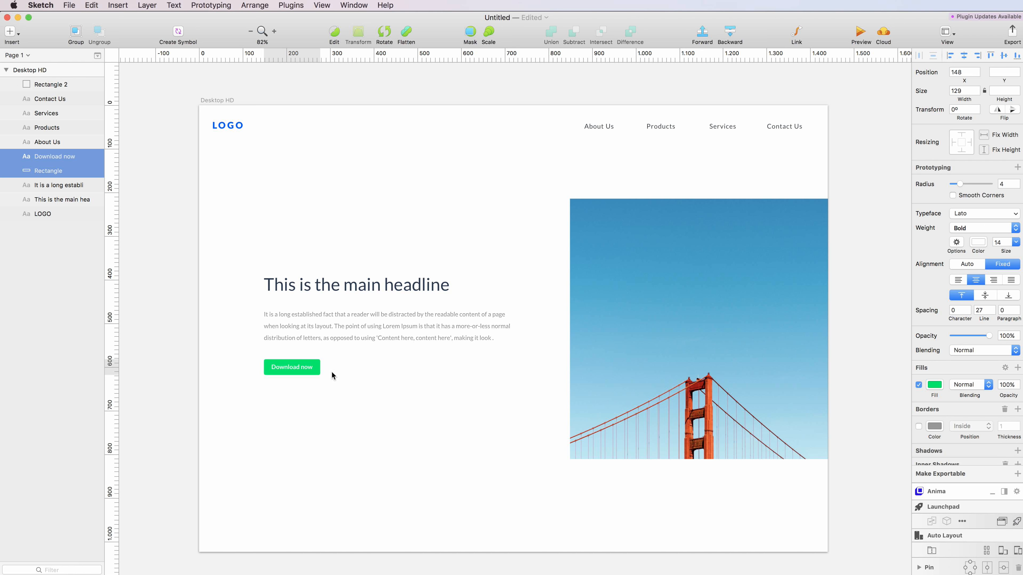
left_click(320, 378)
- Move the headline, intro paragraph, Download now button and bridge photo together down 10 px
scroll(362, 397, "up", 2, "super")
scroll(364, 399, "down", 1, "super")
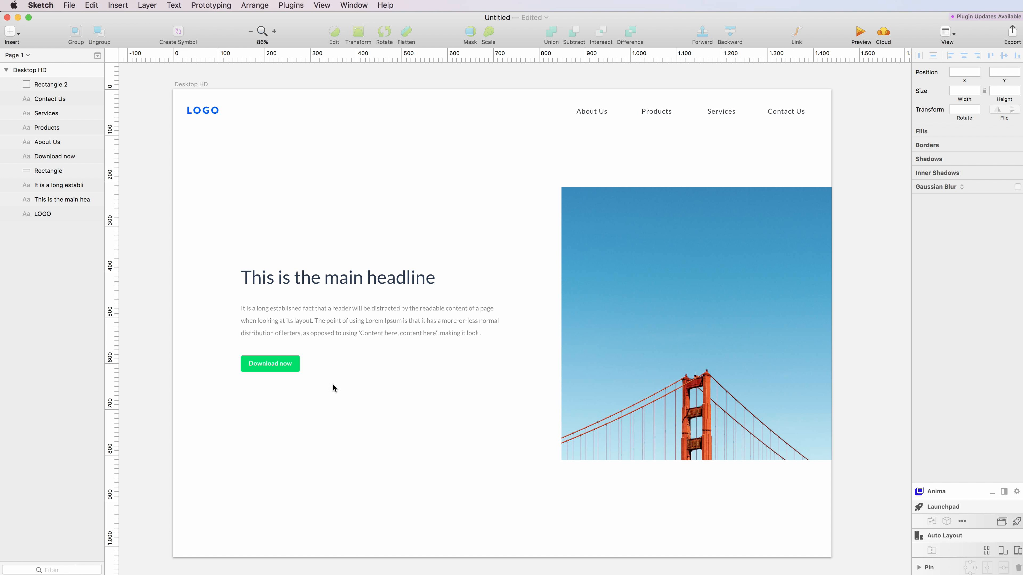
scroll(344, 384, "up", 1)
left_click_drag(222, 210, 805, 487)
key("shift+Down")
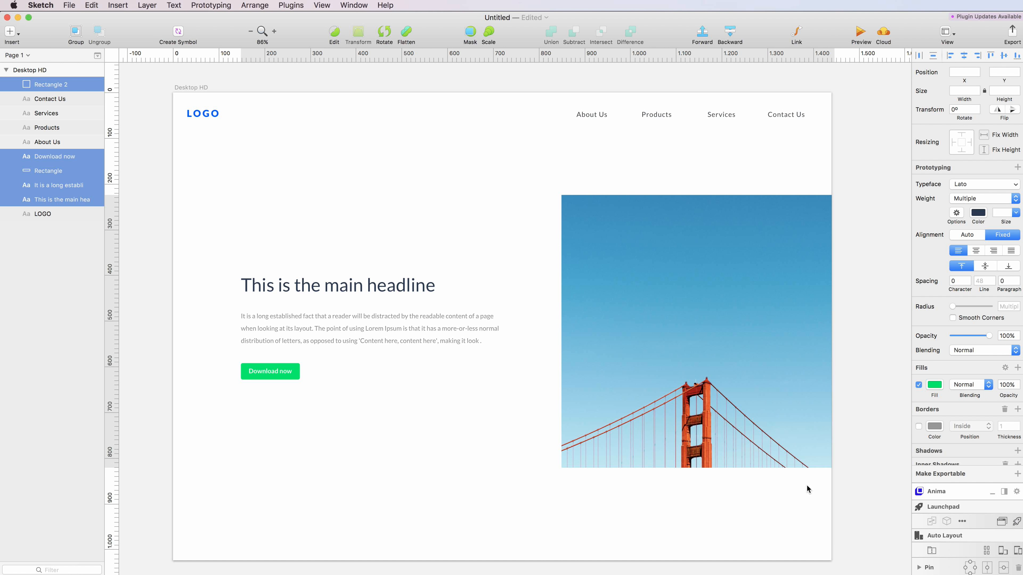
- Move the headline, intro paragraph and Download now button 20 px left to X 128 and 10 px down
left_click(345, 467)
left_click_drag(437, 431, 207, 244)
key("shift+Left")
key("shift+Left")
key("shift+Down")
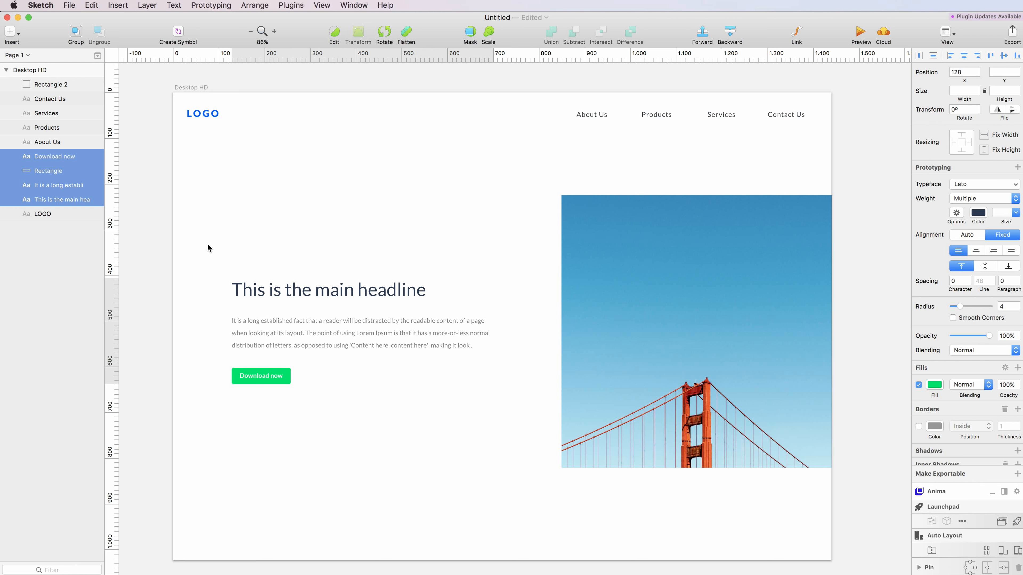
left_click(207, 243)
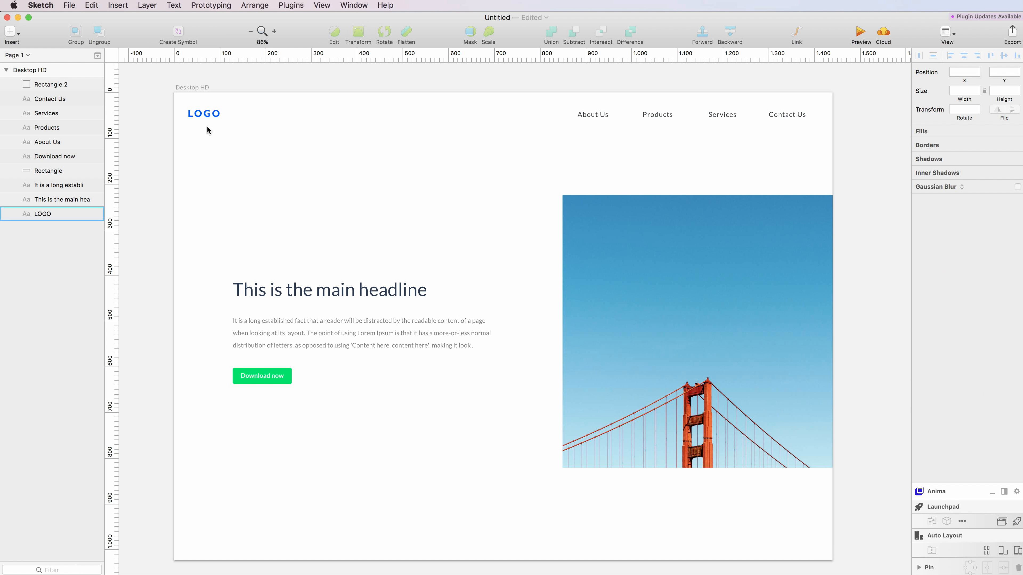
scroll(364, 209, "down", 3)
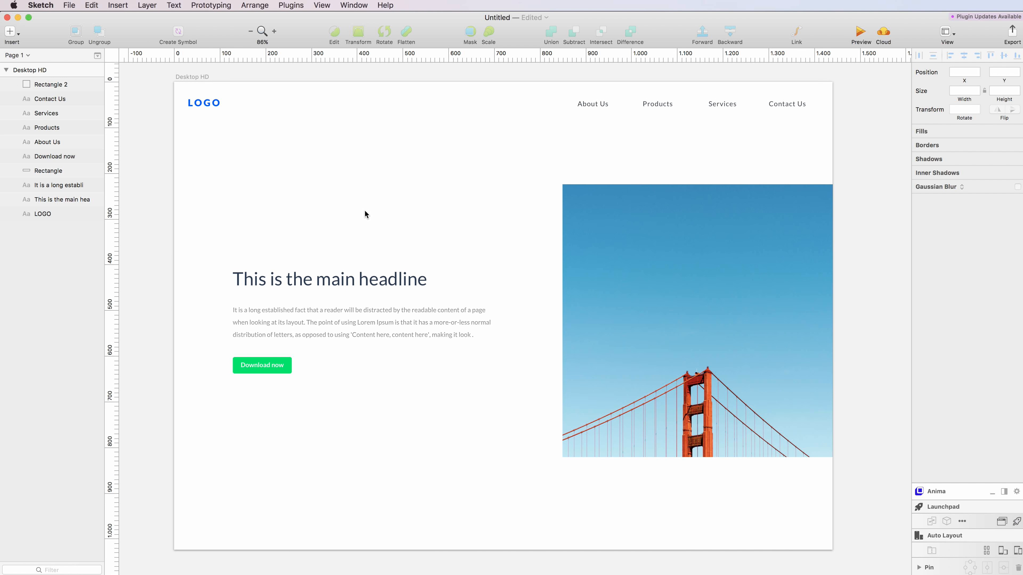